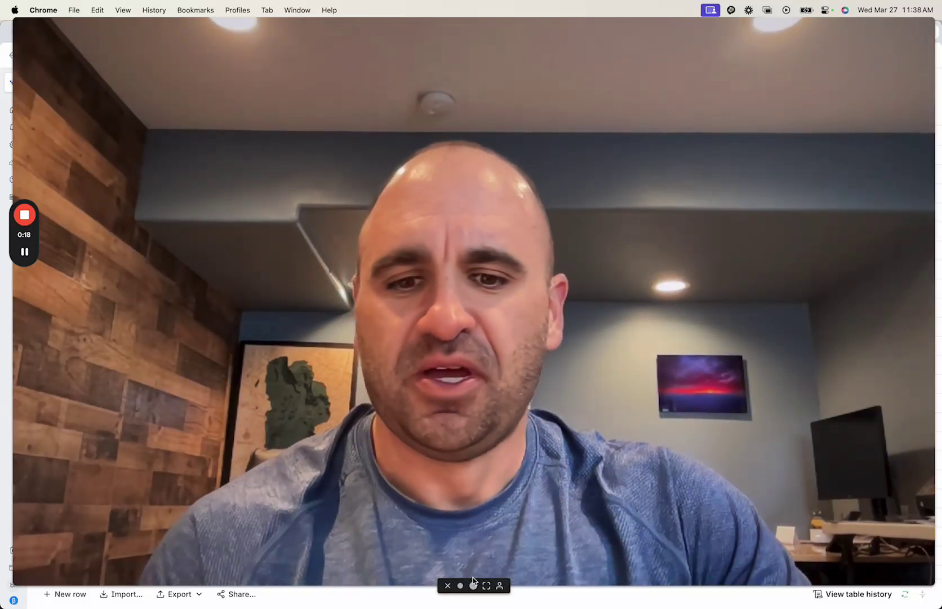
- Browse the Clay influencer table, scrolling across its columns
{"action": "left_click", "coordinate": [474, 584]}
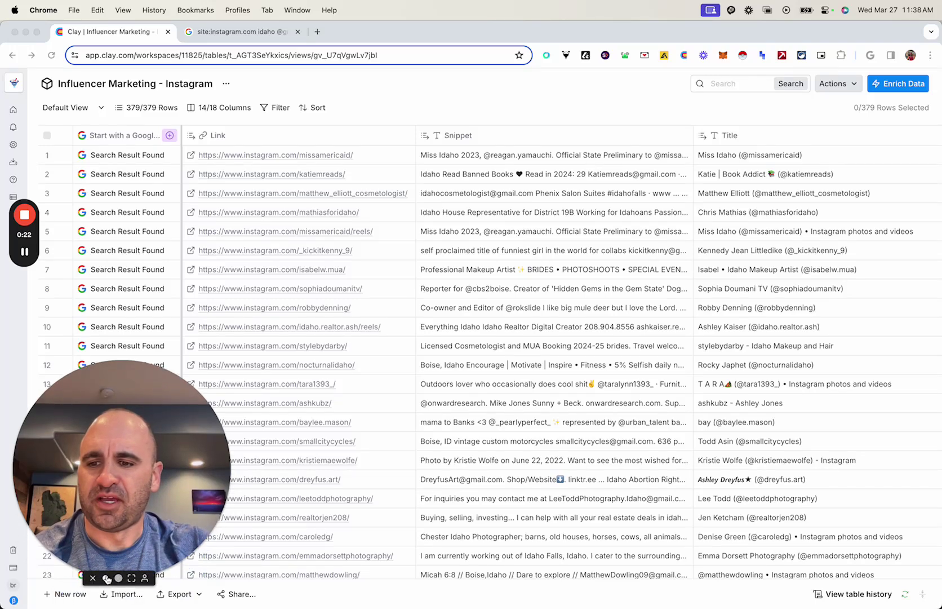
{"action": "left_click", "coordinate": [117, 575]}
{"action": "left_click", "coordinate": [441, 107]}
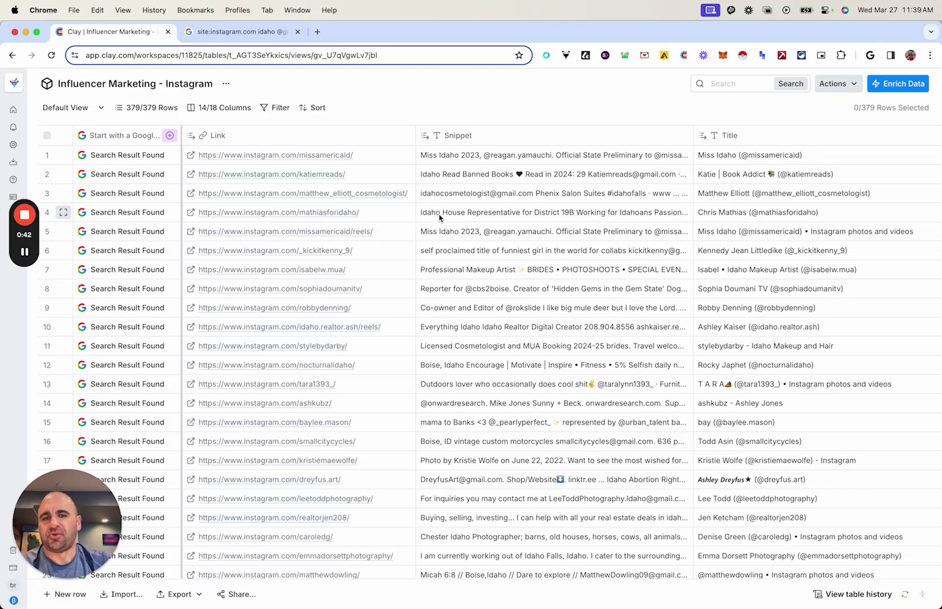
{"action": "scroll", "coordinate": [438, 213], "scroll_direction": "right", "scroll_amount": 3}
{"action": "scroll", "coordinate": [439, 216], "scroll_direction": "right", "scroll_amount": 10}
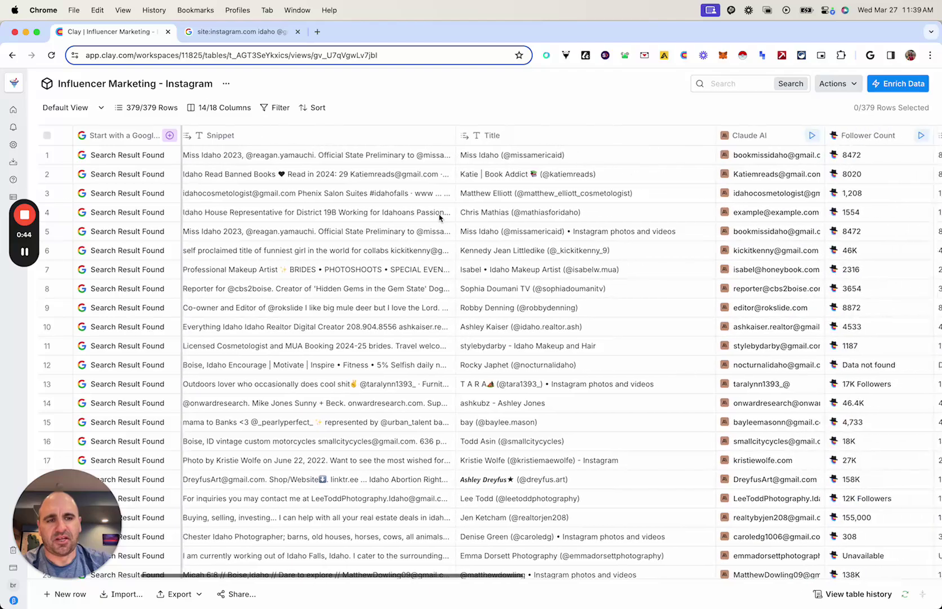
{"action": "scroll", "coordinate": [439, 217], "scroll_direction": "right", "scroll_amount": 6}
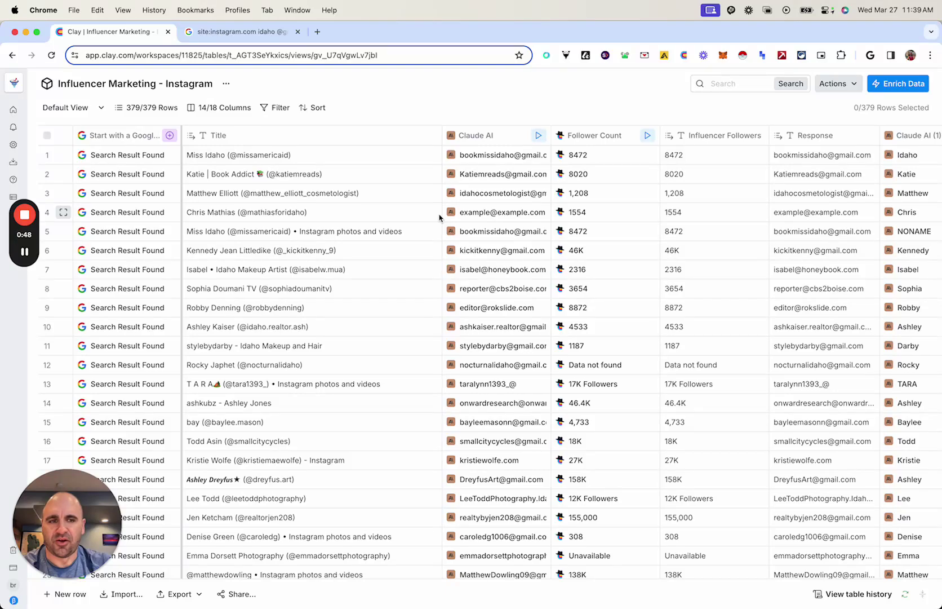
{"action": "scroll", "coordinate": [439, 217], "scroll_direction": "right", "scroll_amount": 6}
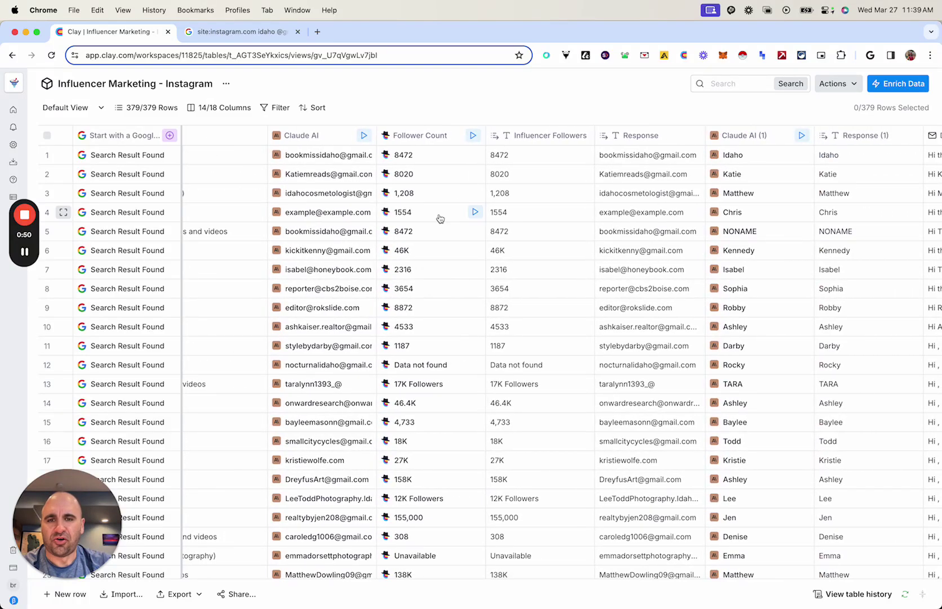
{"action": "scroll", "coordinate": [440, 219], "scroll_direction": "left", "scroll_amount": 20}
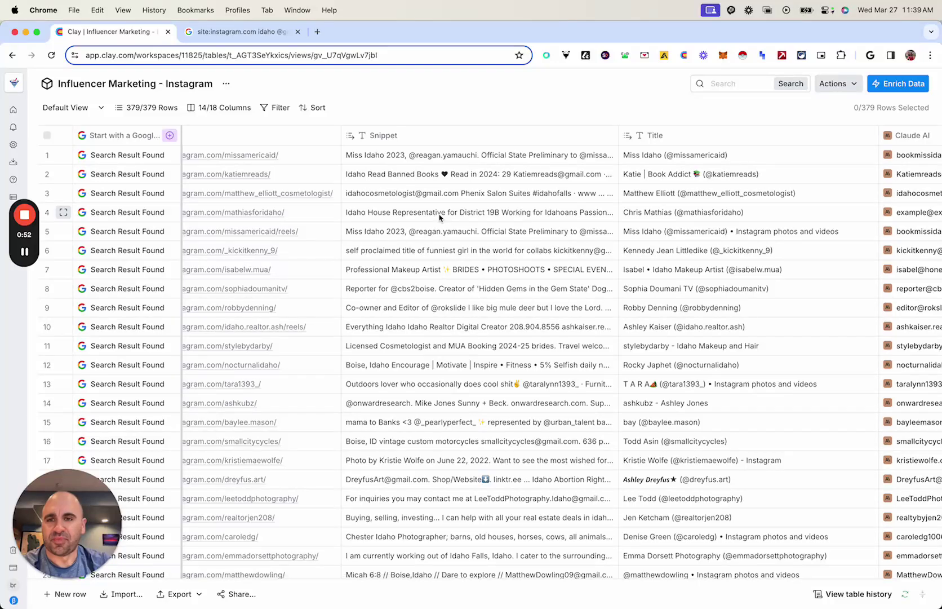
{"action": "scroll", "coordinate": [434, 211], "scroll_direction": "left", "scroll_amount": 3}
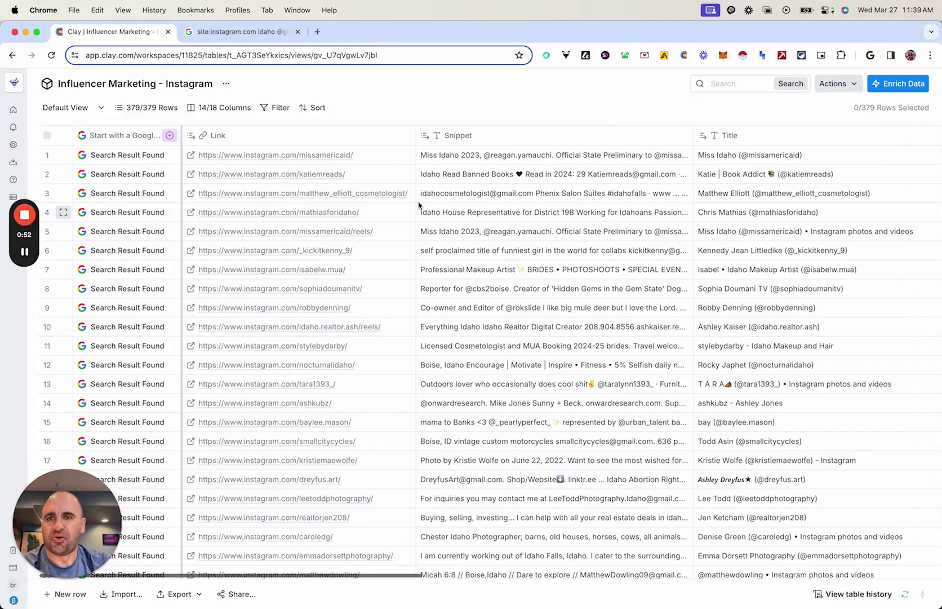
{"action": "left_click", "coordinate": [248, 31]}
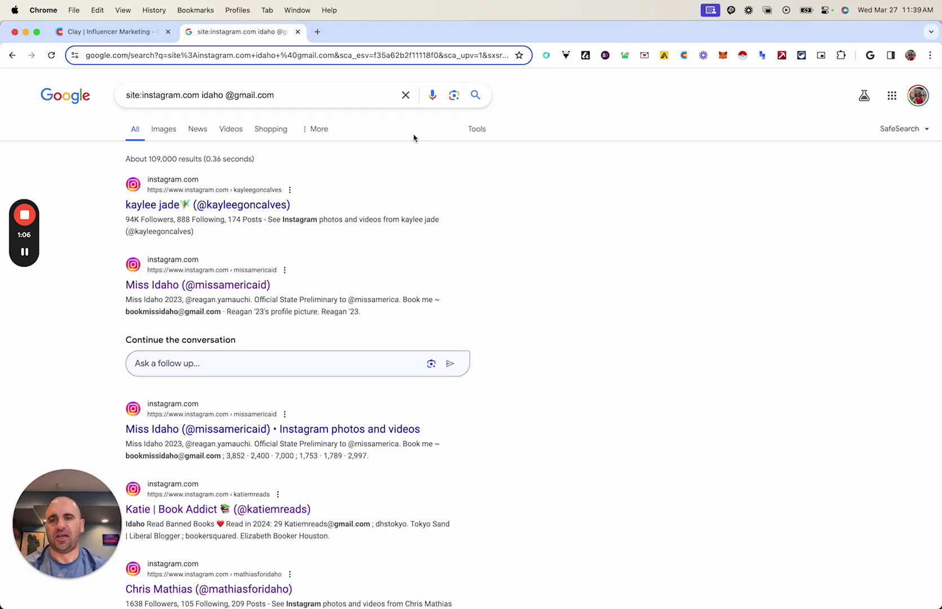
{"action": "left_click", "coordinate": [306, 100]}
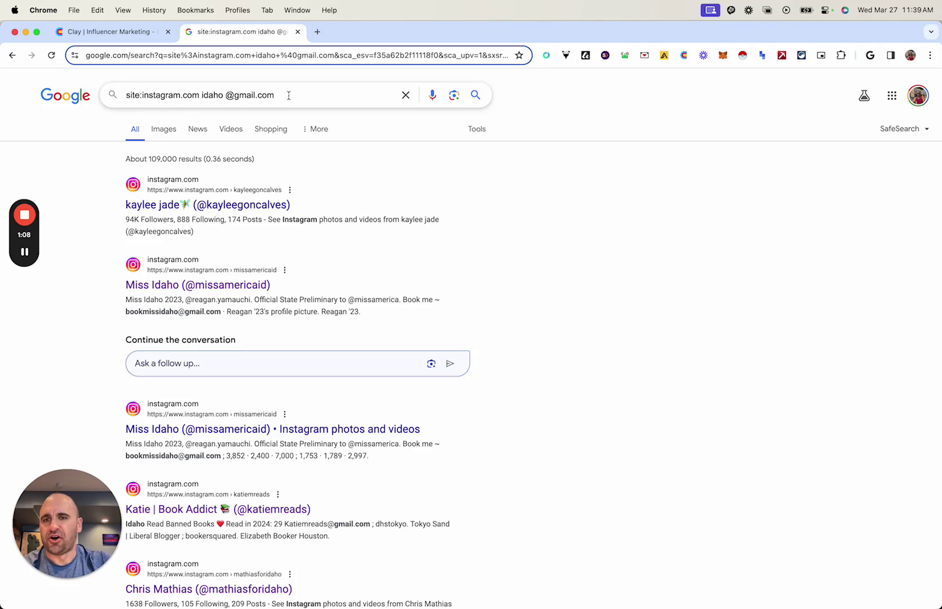
{"action": "left_click_drag", "start_coordinate": [288, 95], "coordinate": [229, 94]}
{"action": "left_click", "coordinate": [395, 145]}
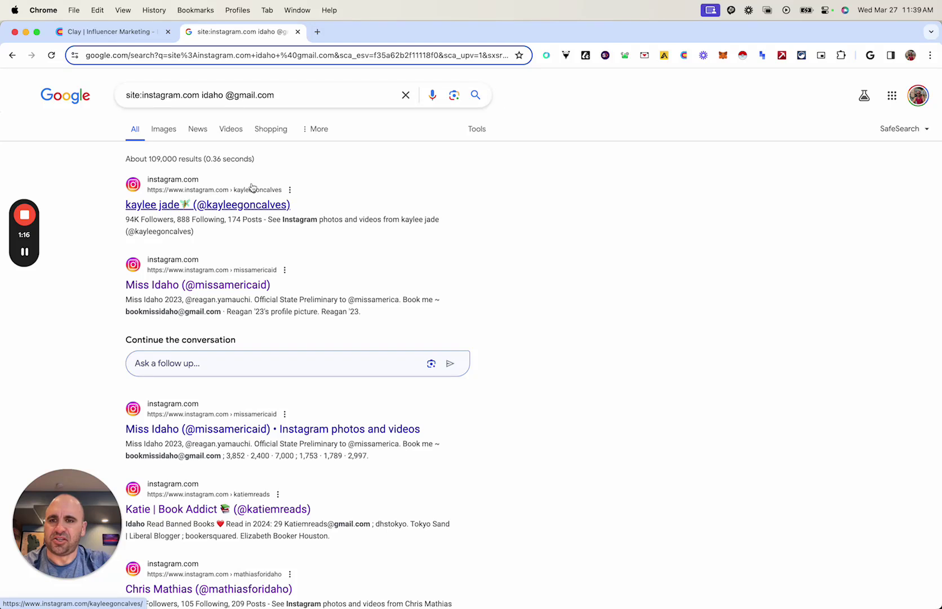
{"action": "scroll", "coordinate": [196, 293], "scroll_direction": "down", "scroll_amount": 4}
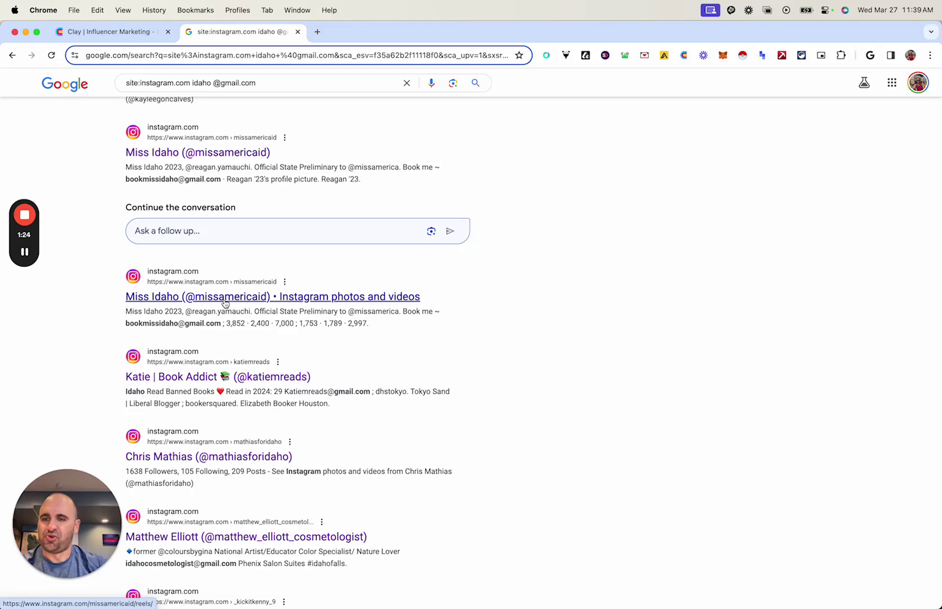
{"action": "scroll", "coordinate": [224, 302], "scroll_direction": "up", "scroll_amount": 5}
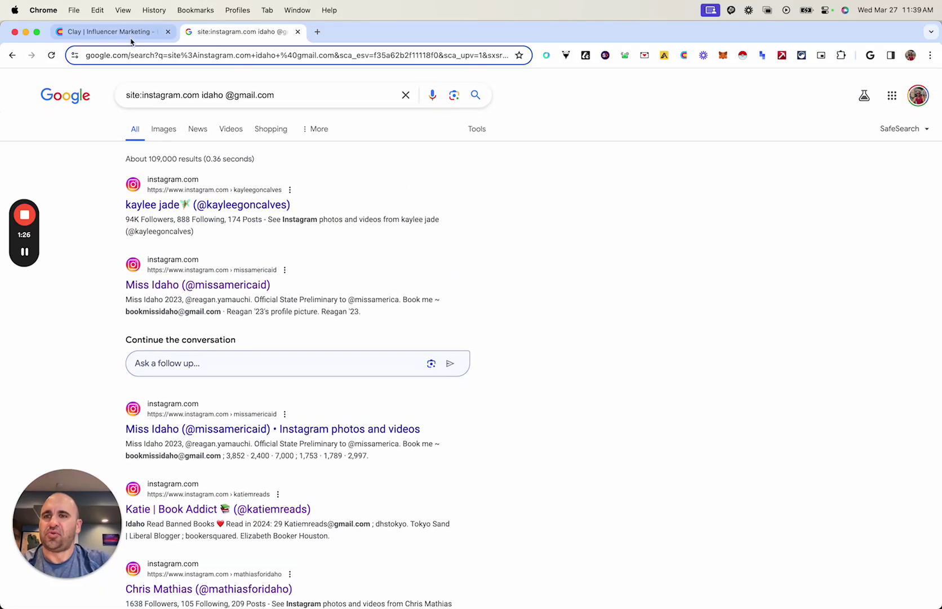
{"action": "left_click", "coordinate": [130, 35]}
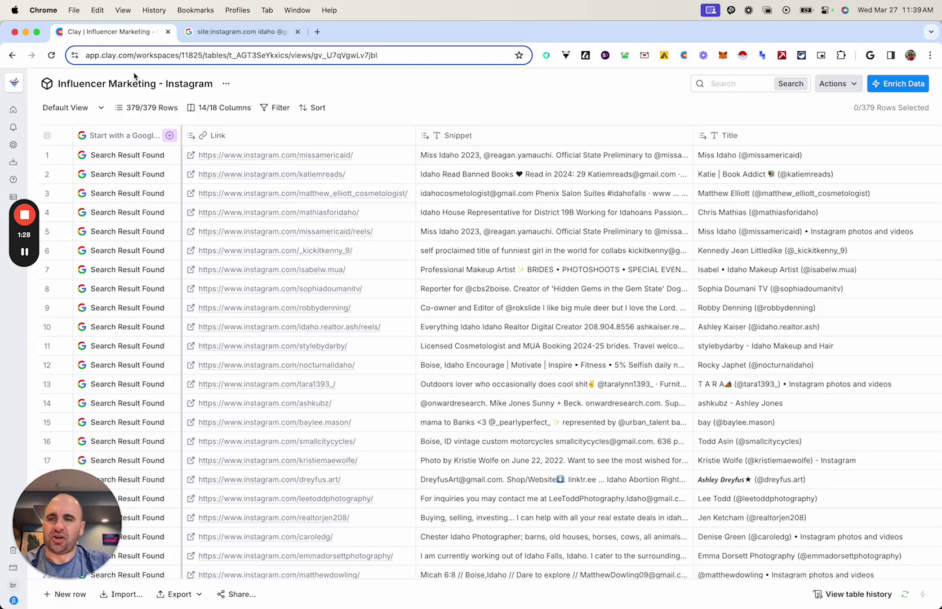
- Start a new Clay import from a Google Search
{"action": "left_click", "coordinate": [122, 593]}
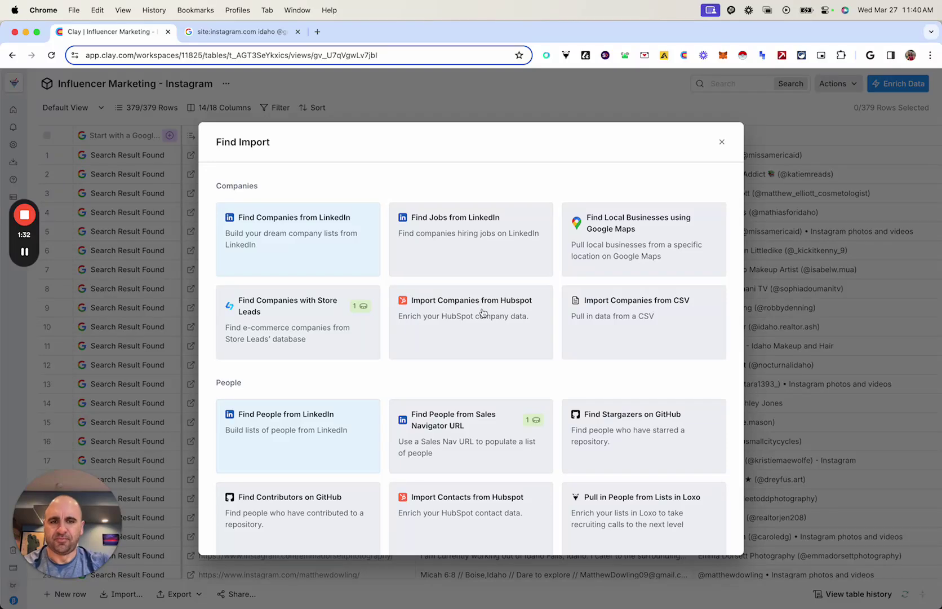
{"action": "scroll", "coordinate": [455, 442], "scroll_direction": "down", "scroll_amount": 10}
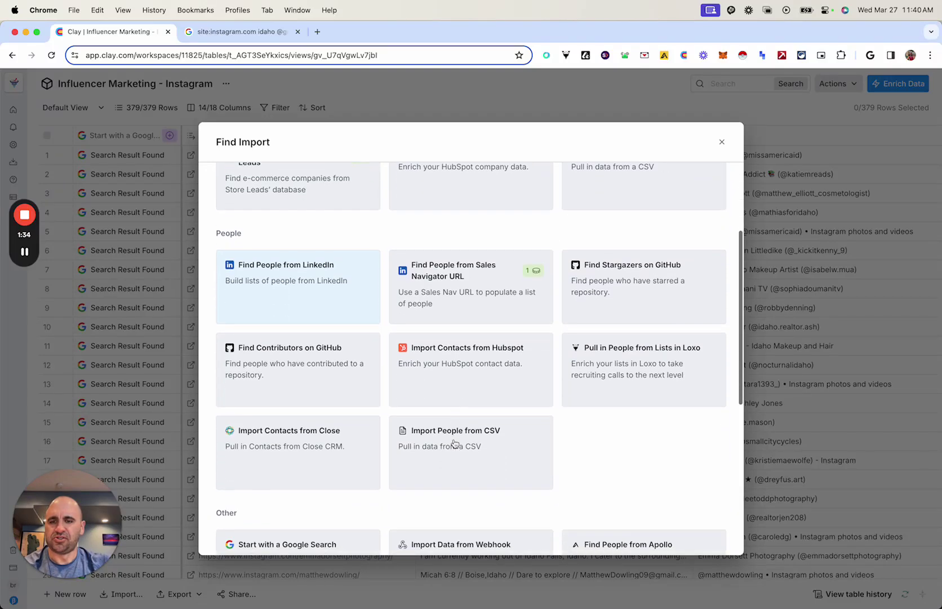
{"action": "left_click", "coordinate": [307, 391]}
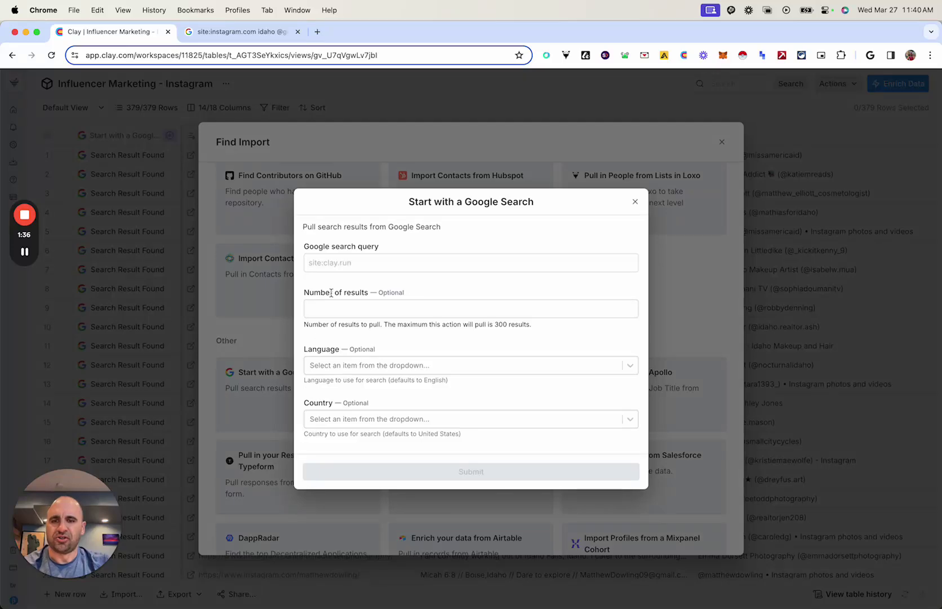
{"action": "left_click", "coordinate": [251, 32]}
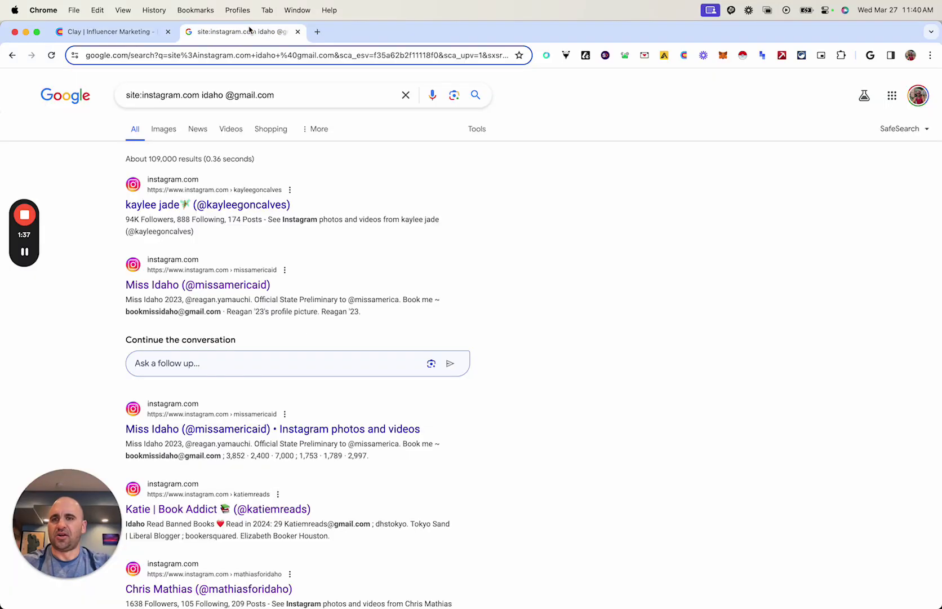
{"action": "left_click", "coordinate": [292, 94]}
{"action": "key", "text": "super+a"}
{"action": "key", "text": "super+c"}
{"action": "left_click", "coordinate": [110, 32]}
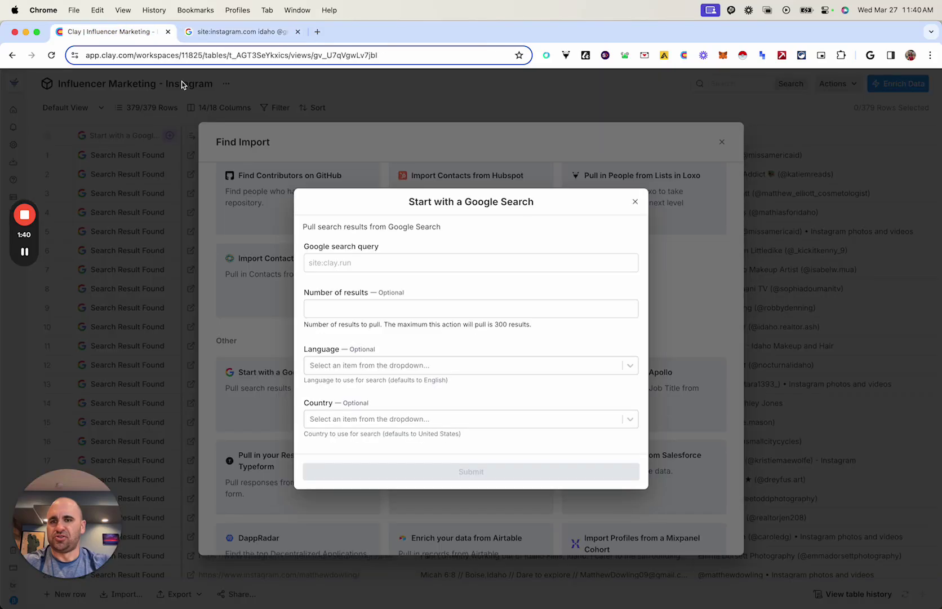
{"action": "left_click", "coordinate": [331, 264]}
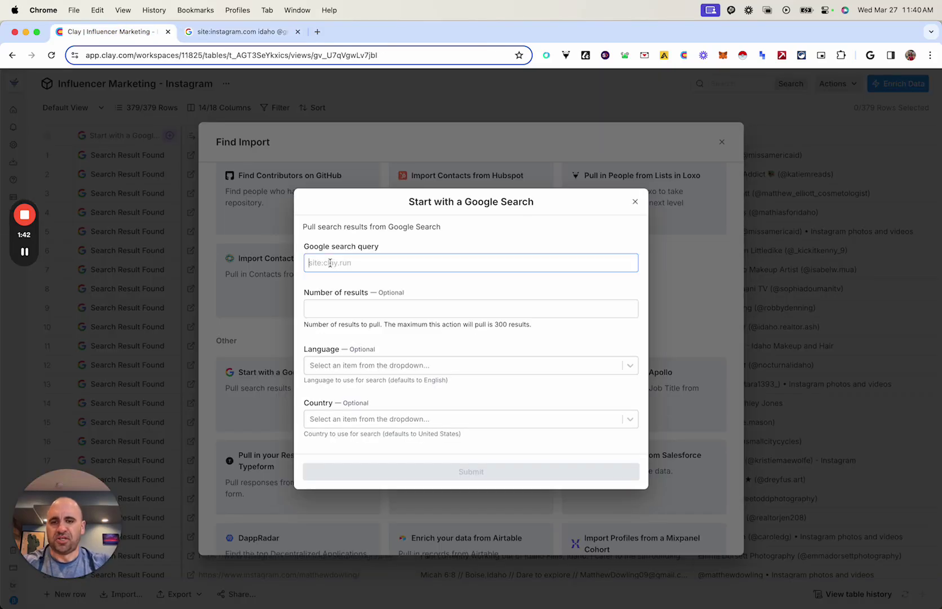
{"action": "key", "text": "super+v"}
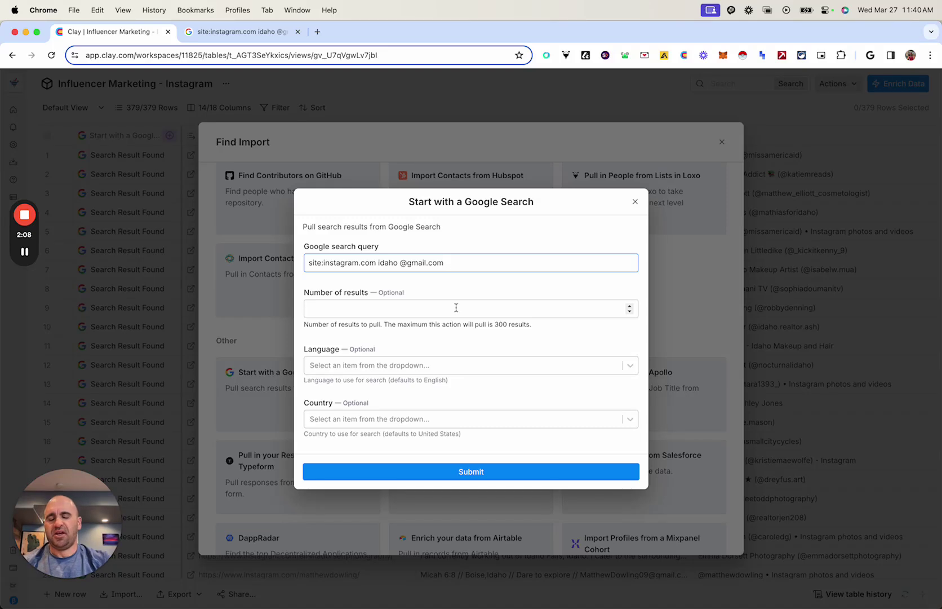
- Set the Google Search import's search language to English
{"action": "left_click", "coordinate": [455, 365]}
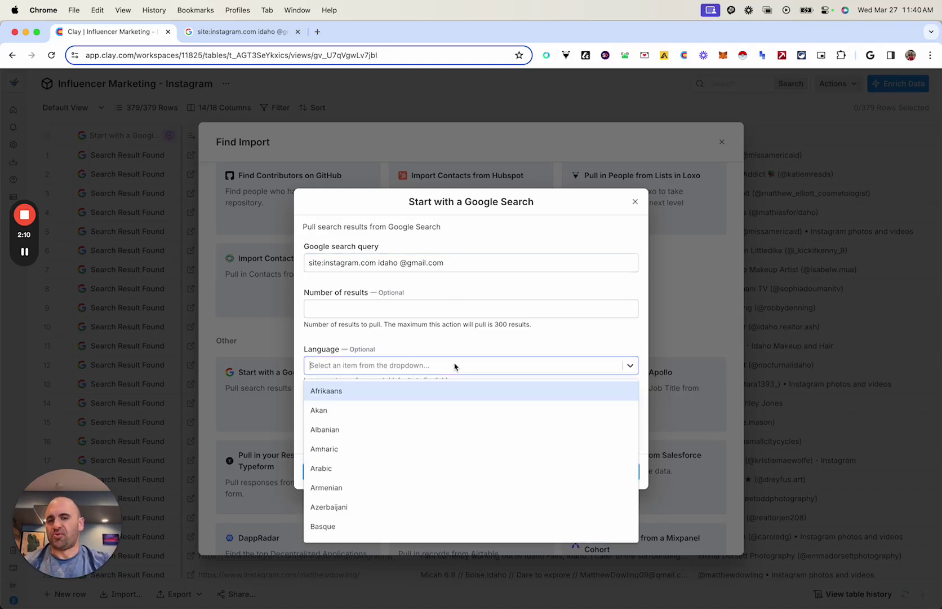
{"action": "type", "text": "unite"}
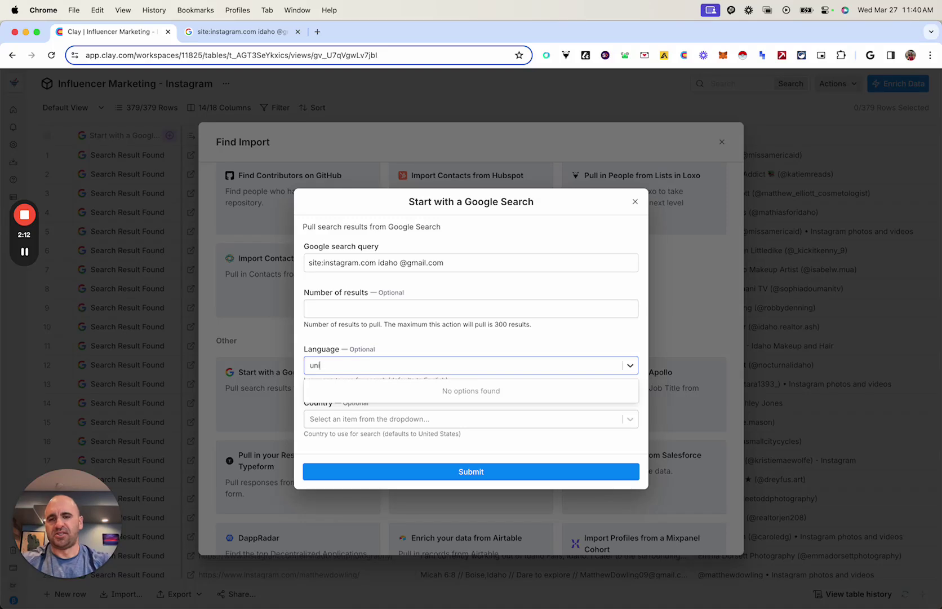
{"action": "key", "text": "BackSpace"}
{"action": "key", "text": "BackSpace"}
{"action": "key", "text": "BackSpace"}
{"action": "type", "text": "eng"}
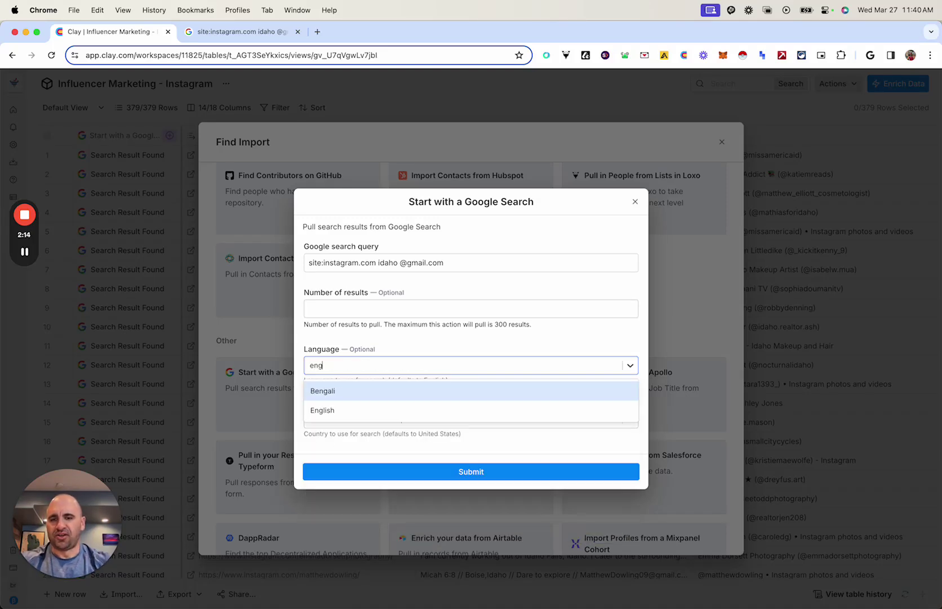
{"action": "key", "text": "Down"}
{"action": "key", "text": "Return"}
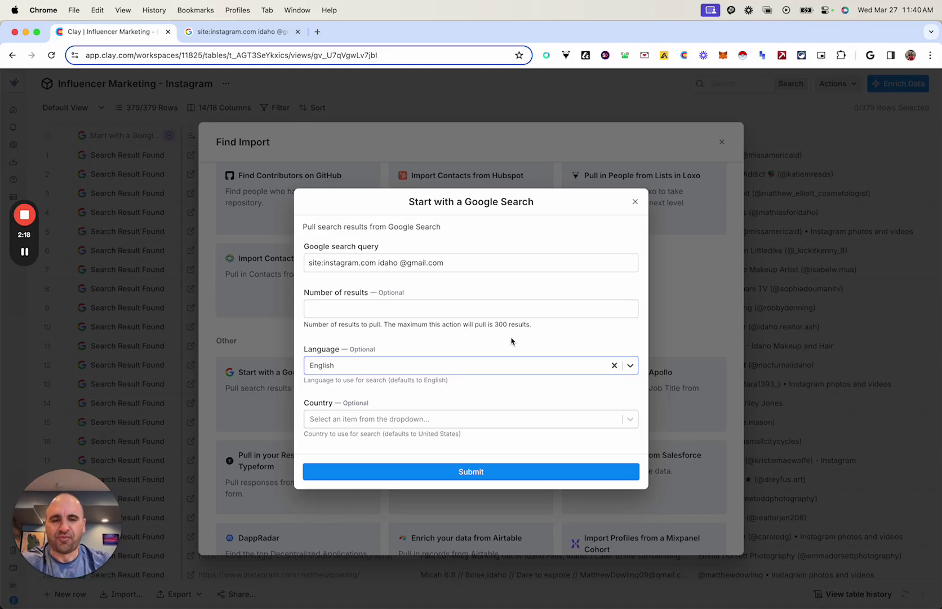
- Exit the Google Search import without saving and close the import window
{"action": "left_click", "coordinate": [635, 201]}
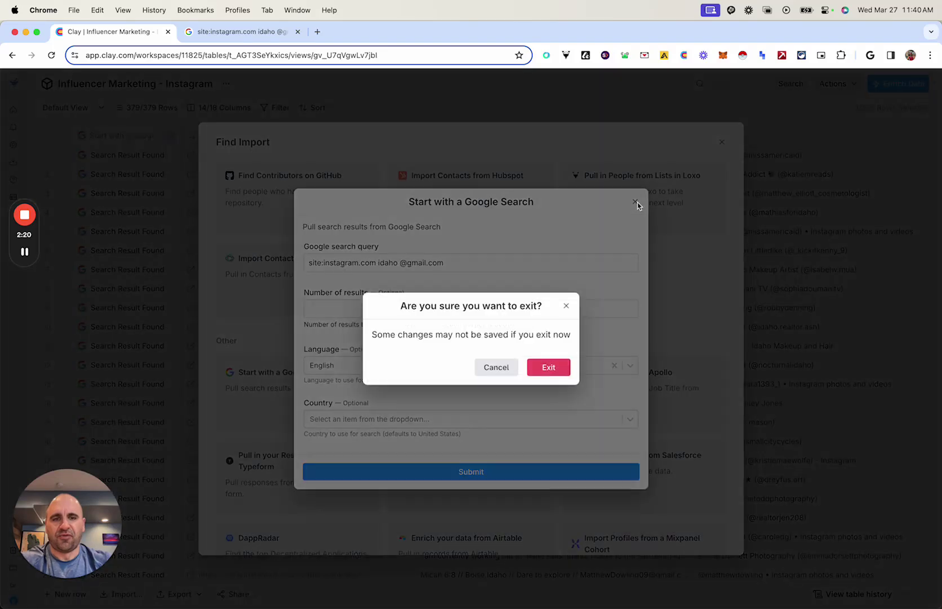
{"action": "left_click", "coordinate": [551, 369]}
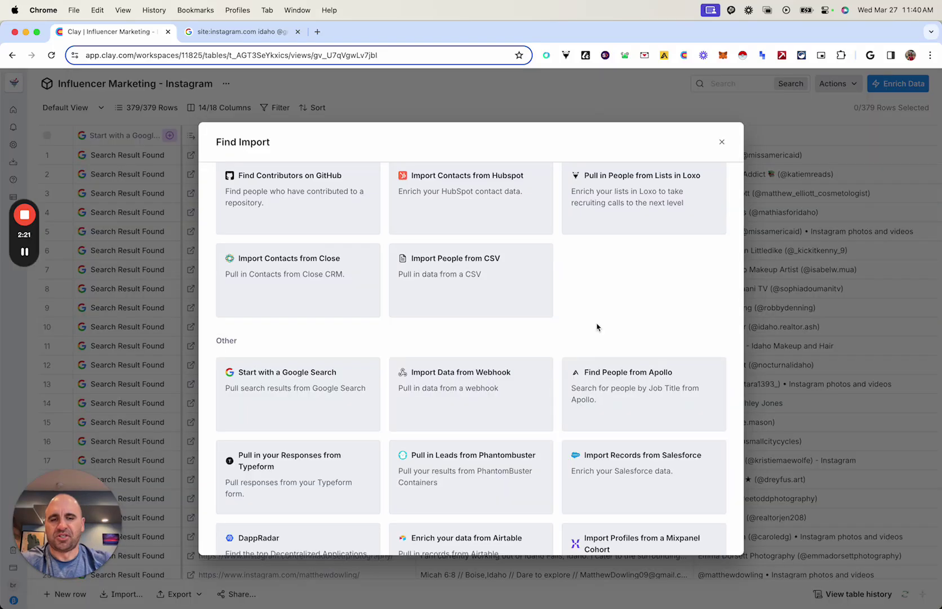
{"action": "left_click", "coordinate": [722, 142]}
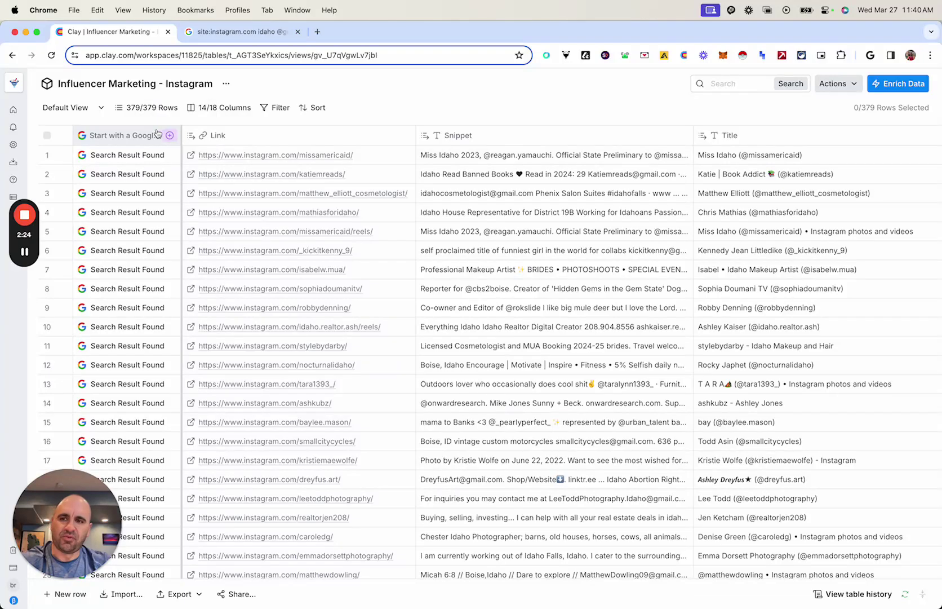
{"action": "left_click", "coordinate": [111, 155]}
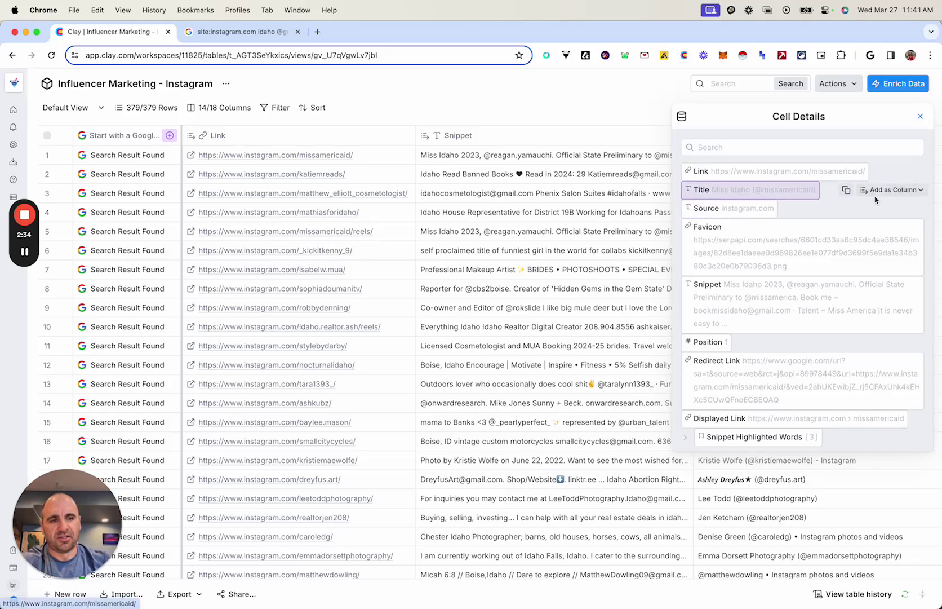
{"action": "left_click", "coordinate": [813, 175]}
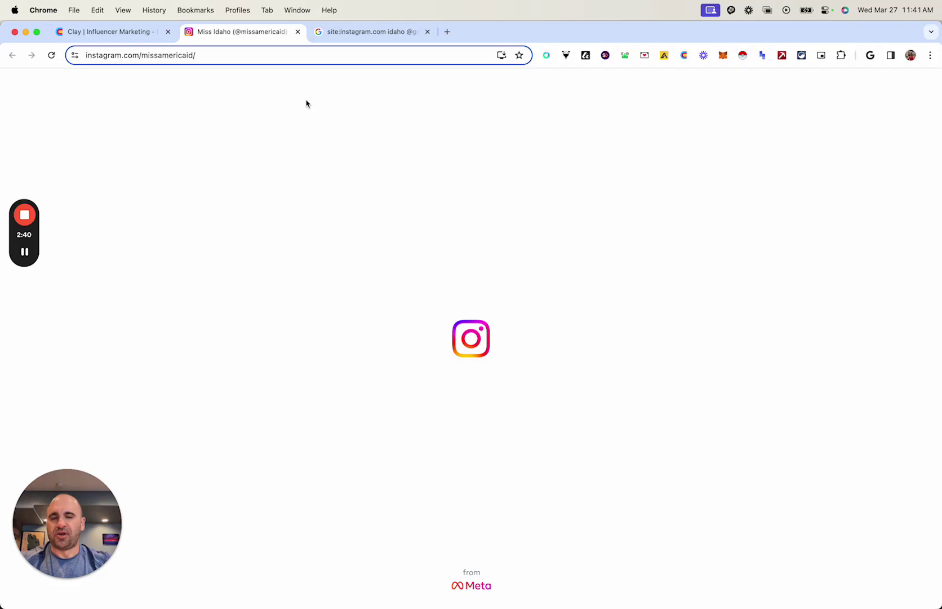
{"action": "left_click", "coordinate": [299, 33]}
{"action": "mouse_move", "coordinate": [875, 180]}
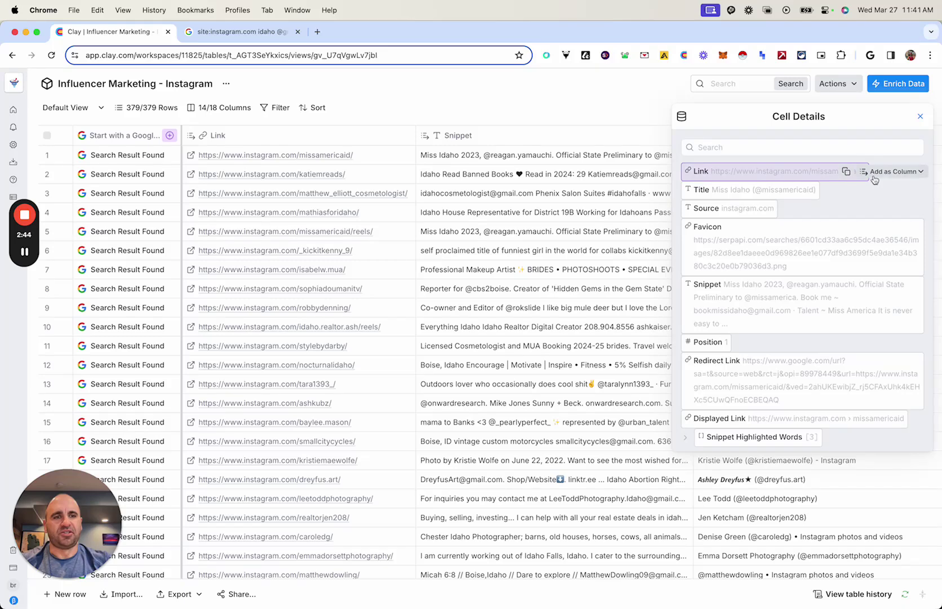
{"action": "left_click", "coordinate": [920, 116]}
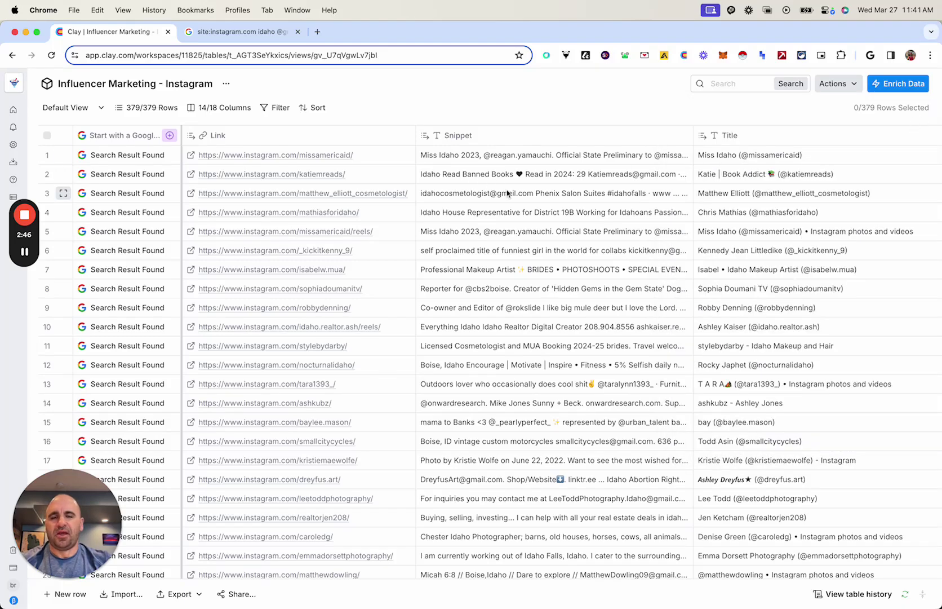
{"action": "scroll", "coordinate": [507, 193], "scroll_direction": "right", "scroll_amount": 2}
{"action": "left_click", "coordinate": [127, 155]}
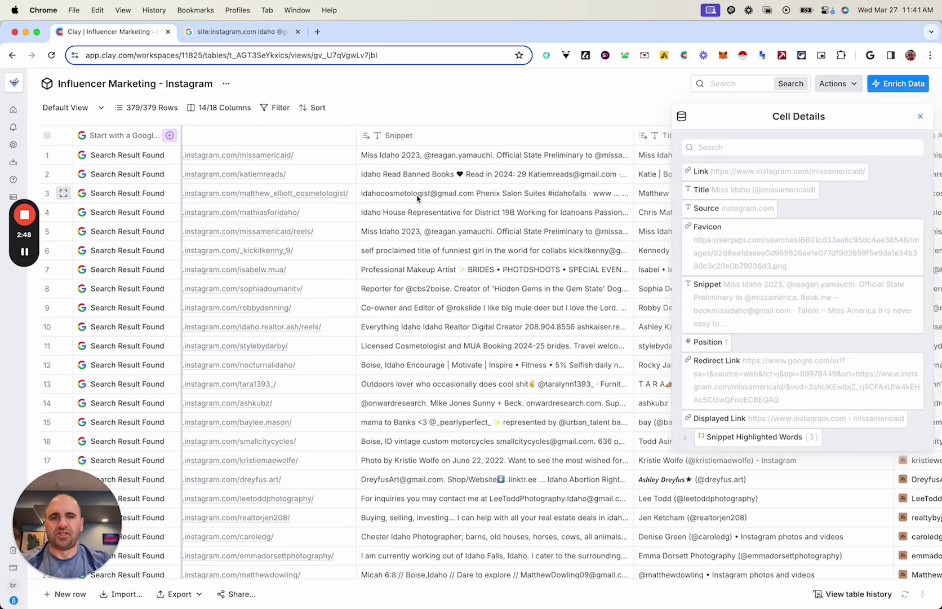
{"action": "mouse_move", "coordinate": [773, 290]}
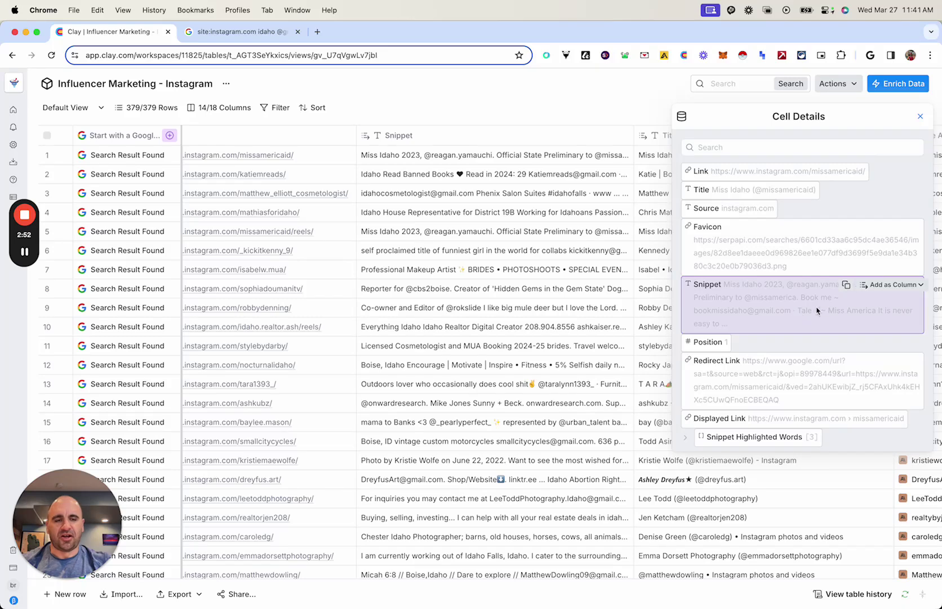
{"action": "left_click", "coordinate": [921, 116]}
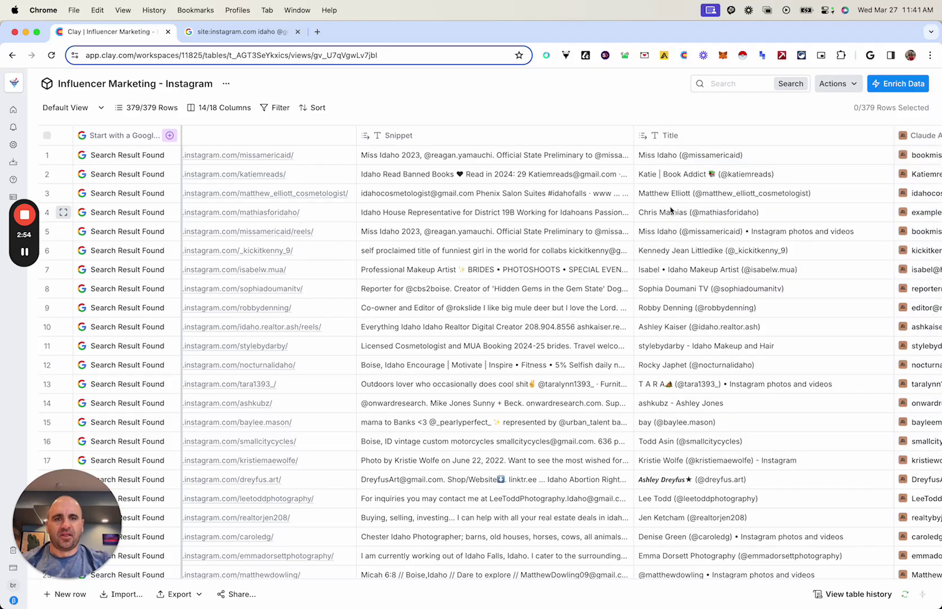
{"action": "scroll", "coordinate": [670, 210], "scroll_direction": "right", "scroll_amount": 5}
{"action": "scroll", "coordinate": [535, 176], "scroll_direction": "right", "scroll_amount": 5}
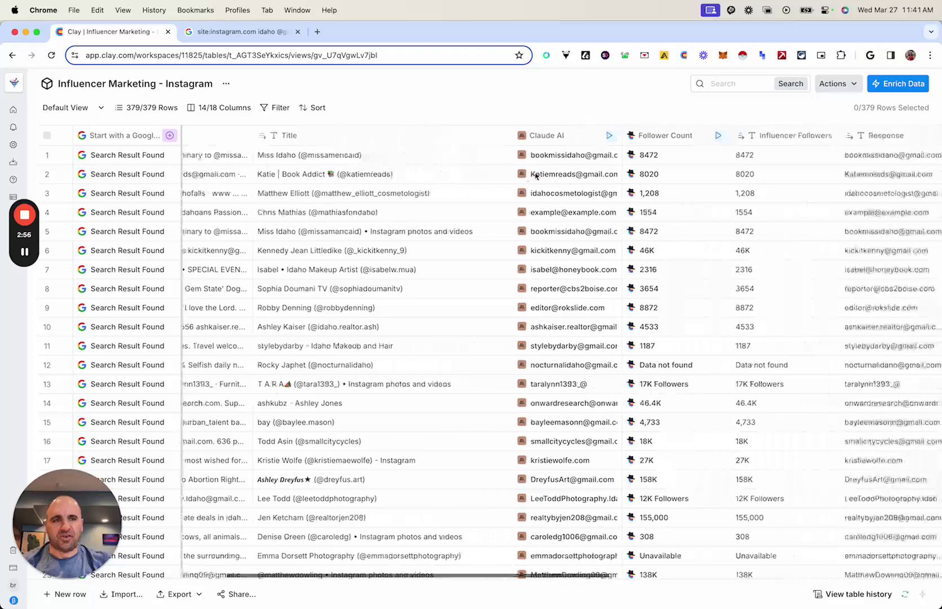
{"action": "scroll", "coordinate": [535, 176], "scroll_direction": "right", "scroll_amount": 3}
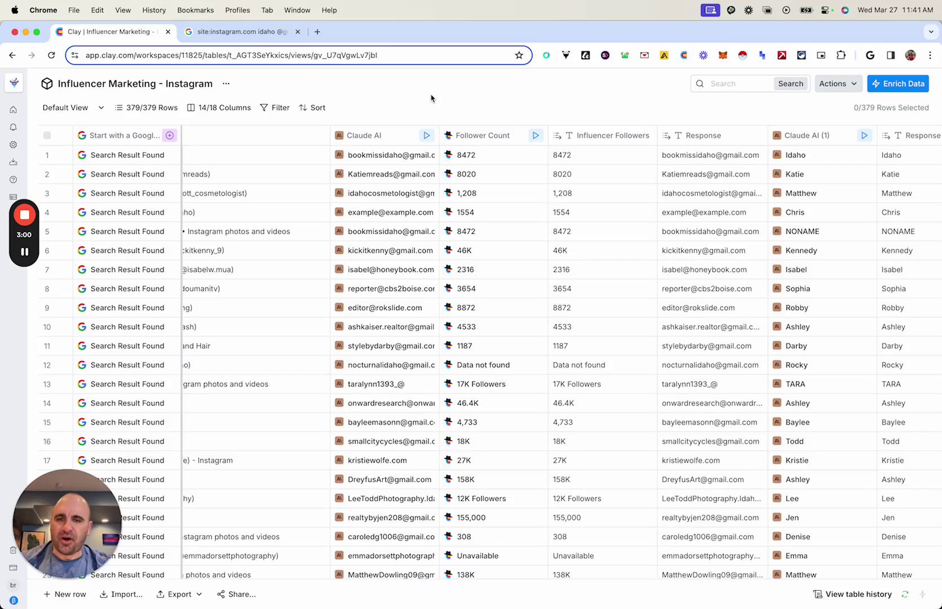
{"action": "mouse_move", "coordinate": [440, 128]}
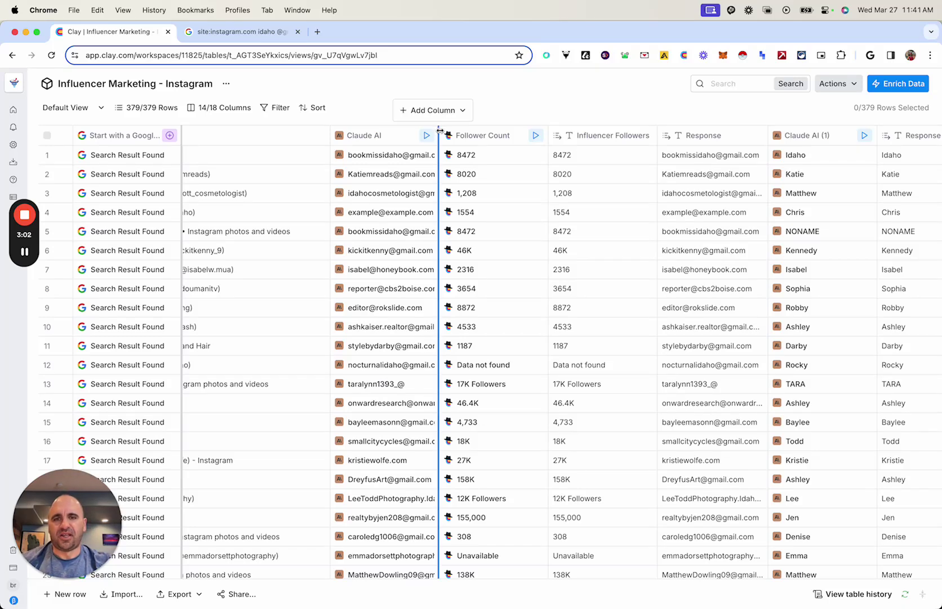
- Widen the Claude AI email column and close its settings panel
{"action": "left_click_drag", "start_coordinate": [440, 131], "coordinate": [491, 133]}
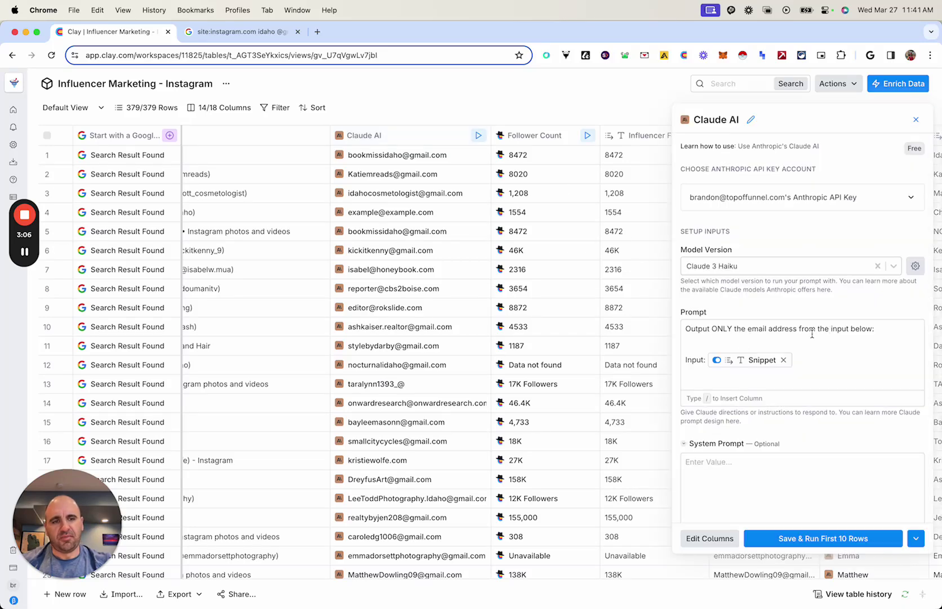
{"action": "mouse_move", "coordinate": [764, 367]}
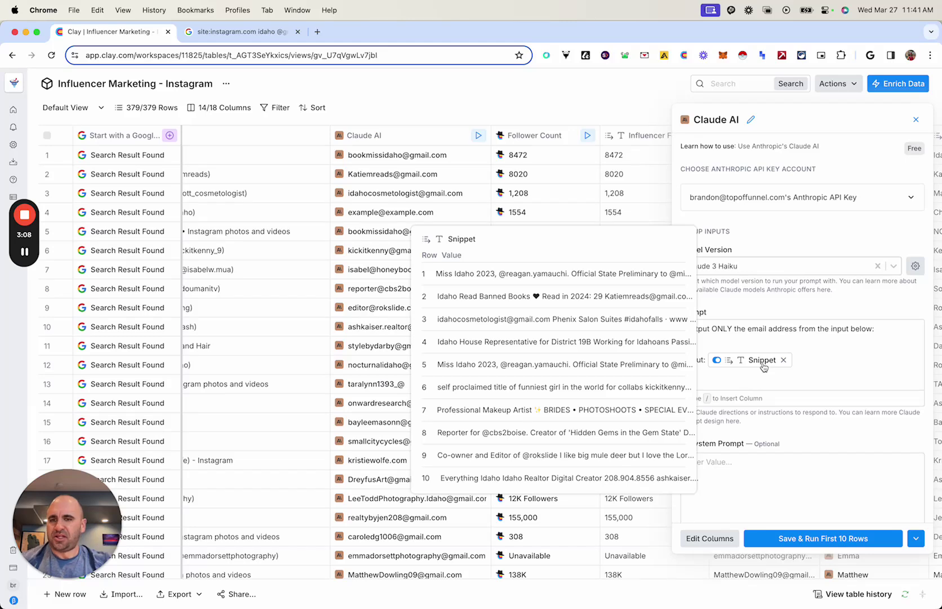
{"action": "left_click", "coordinate": [916, 119]}
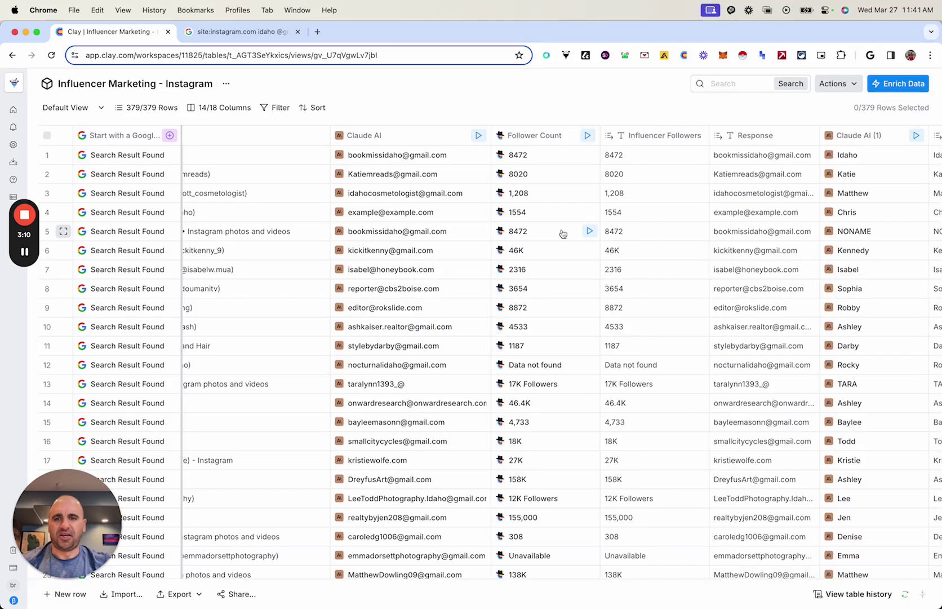
- Scroll the table to the Follower Count column and bring up its Claygent settings
{"action": "scroll", "coordinate": [426, 195], "scroll_direction": "down", "scroll_amount": 10}
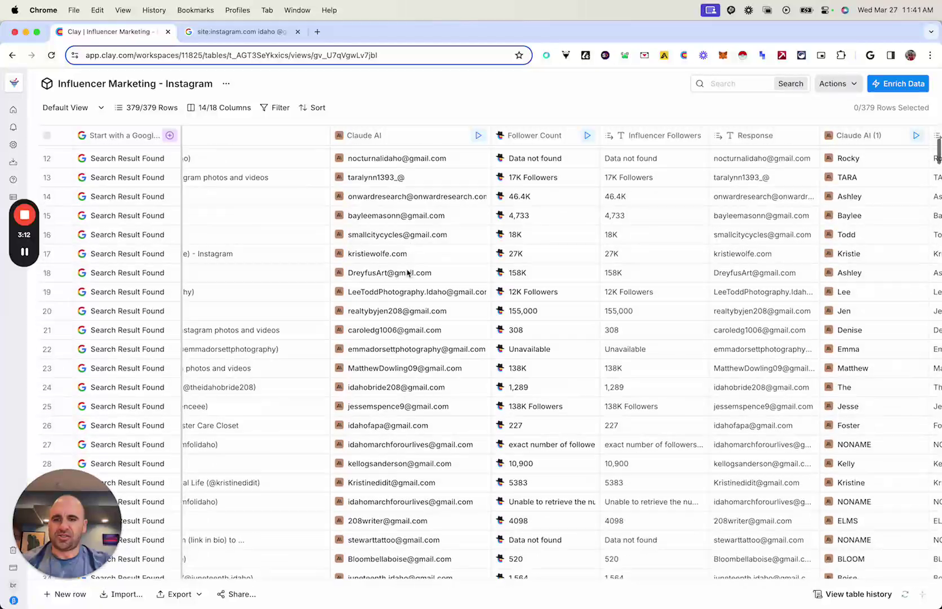
{"action": "scroll", "coordinate": [408, 273], "scroll_direction": "down", "scroll_amount": 3}
{"action": "scroll", "coordinate": [407, 273], "scroll_direction": "up", "scroll_amount": 15}
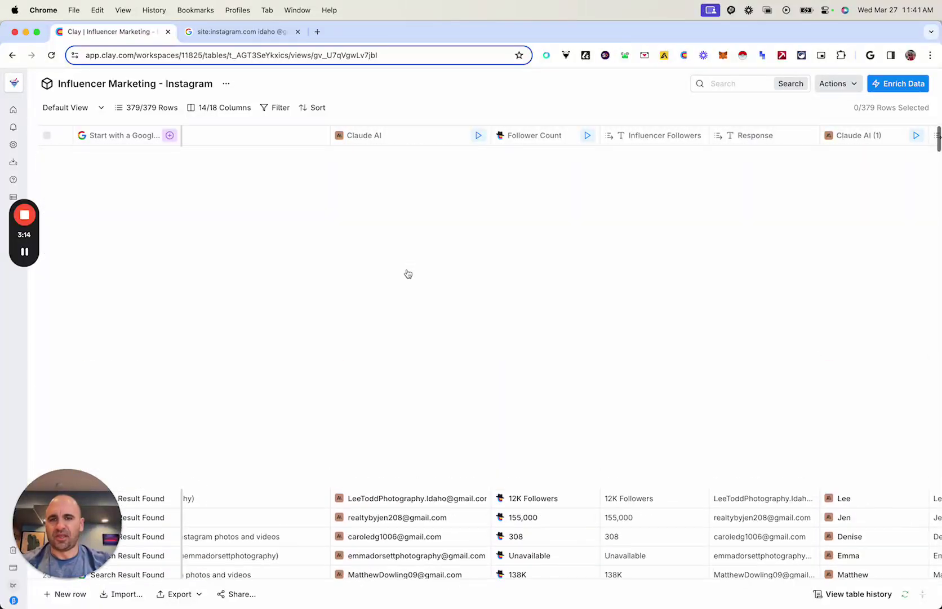
{"action": "scroll", "coordinate": [444, 282], "scroll_direction": "right", "scroll_amount": 5}
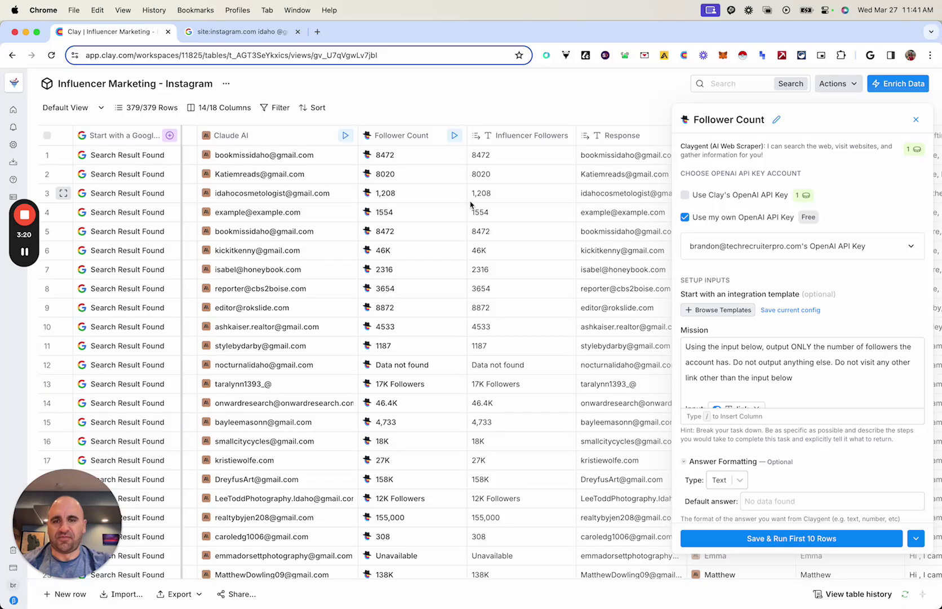
- Read the Follower Count mission prompt, then close its Claygent settings panel
{"action": "left_click", "coordinate": [863, 362]}
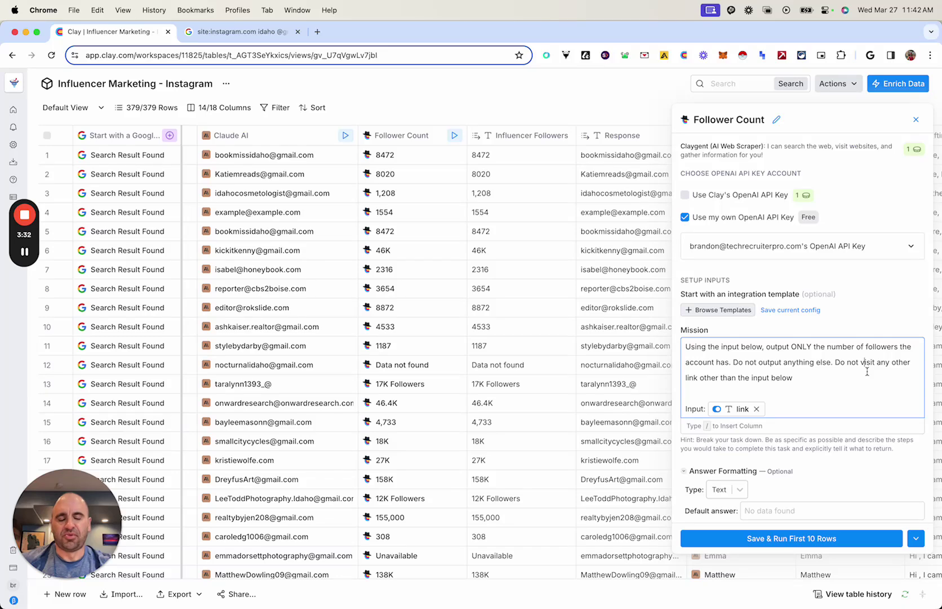
{"action": "scroll", "coordinate": [868, 371], "scroll_direction": "down", "scroll_amount": 1}
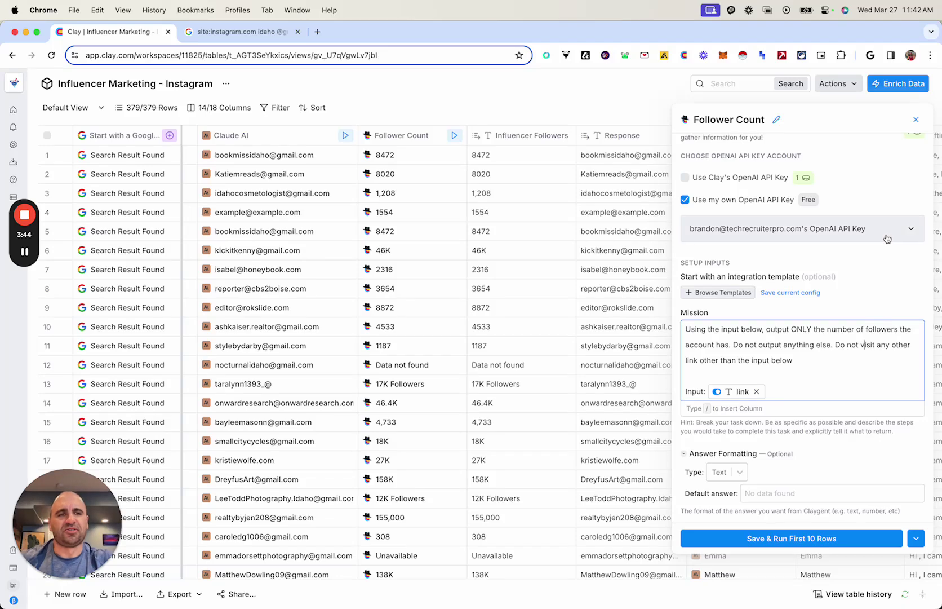
{"action": "left_click", "coordinate": [915, 120]}
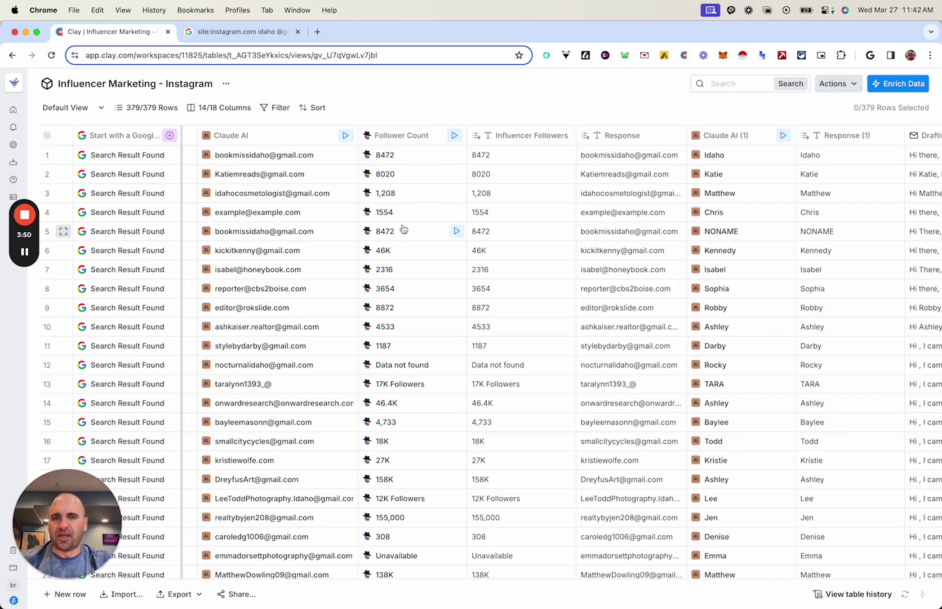
{"action": "scroll", "coordinate": [533, 233], "scroll_direction": "down", "scroll_amount": 1}
{"action": "scroll", "coordinate": [533, 233], "scroll_direction": "down", "scroll_amount": 9}
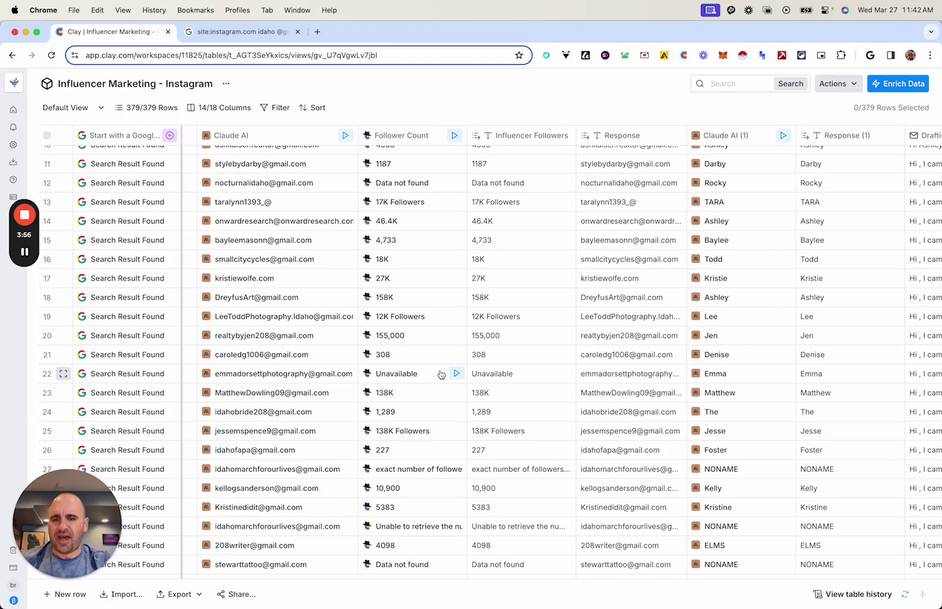
{"action": "scroll", "coordinate": [503, 382], "scroll_direction": "down", "scroll_amount": 5}
{"action": "scroll", "coordinate": [497, 339], "scroll_direction": "up", "scroll_amount": 15}
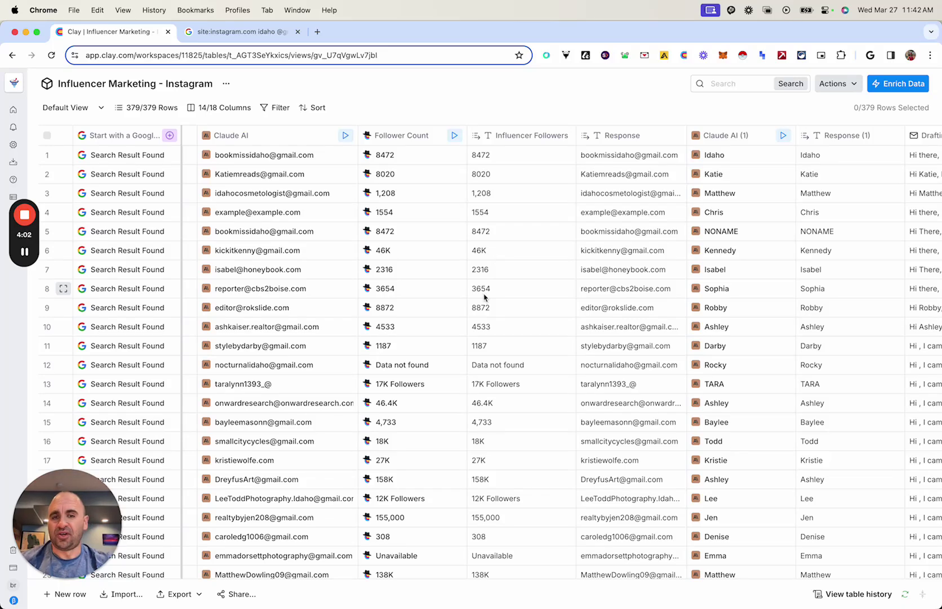
{"action": "scroll", "coordinate": [484, 297], "scroll_direction": "down", "scroll_amount": 16}
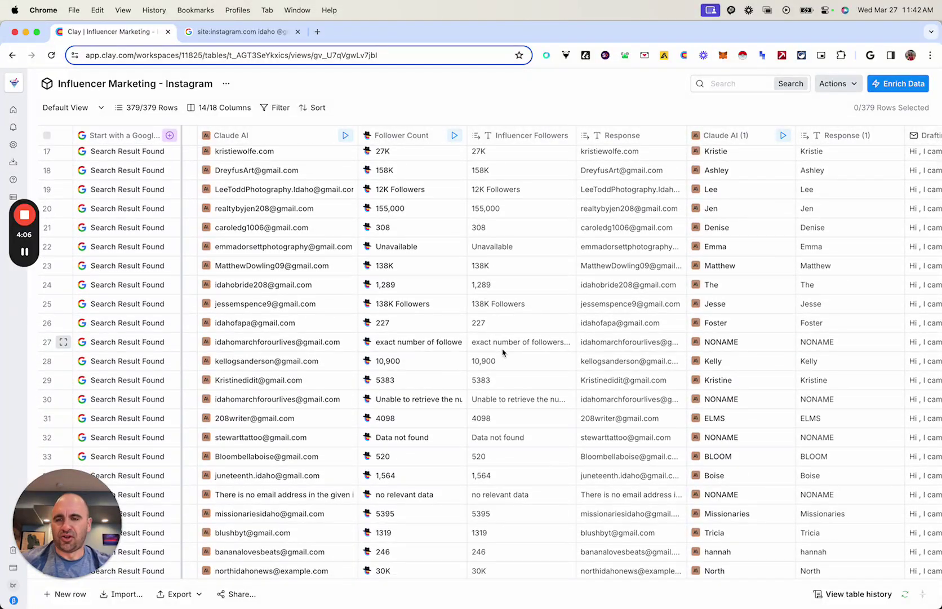
{"action": "scroll", "coordinate": [504, 352], "scroll_direction": "right", "scroll_amount": 5}
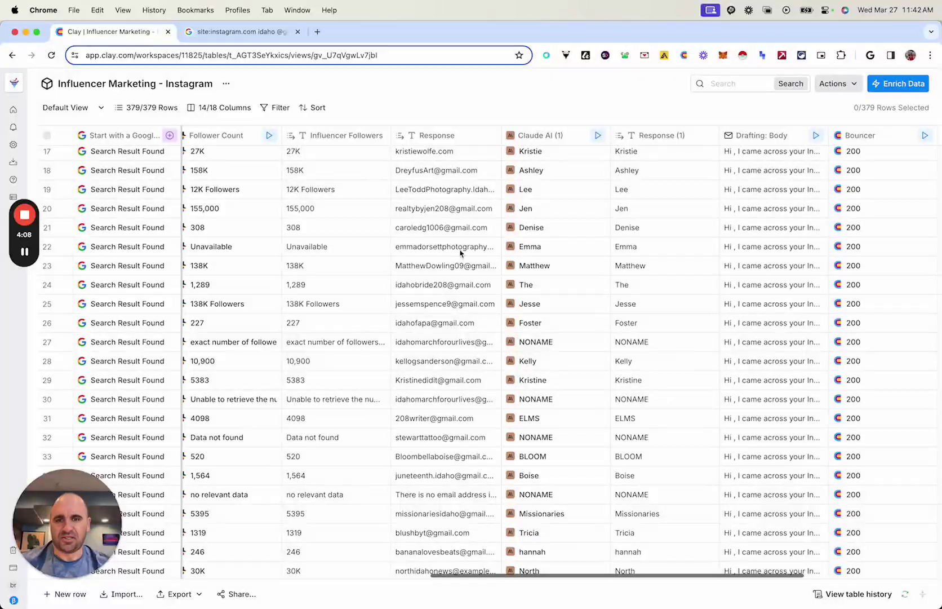
{"action": "scroll", "coordinate": [460, 253], "scroll_direction": "up", "scroll_amount": 1}
{"action": "scroll", "coordinate": [461, 253], "scroll_direction": "up", "scroll_amount": 15}
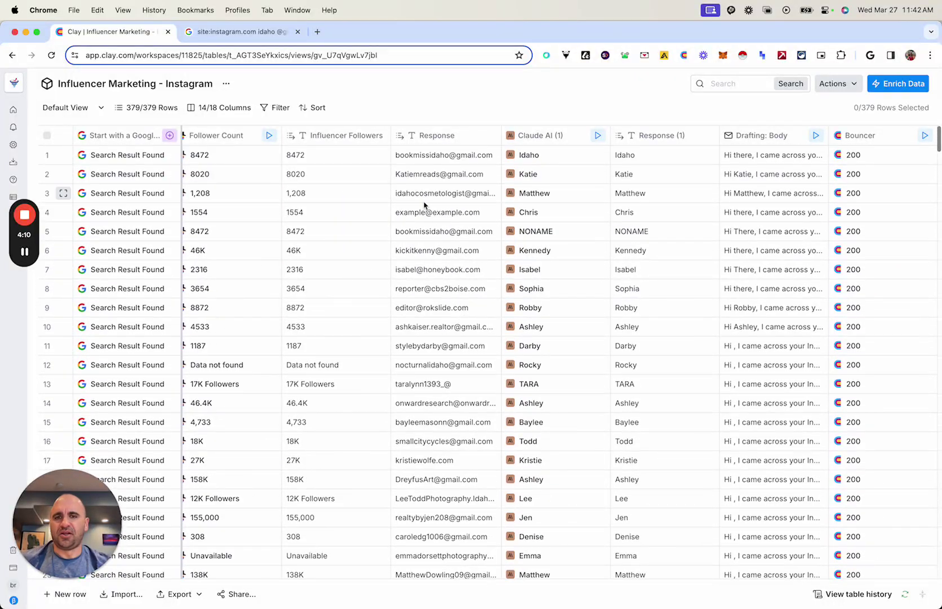
{"action": "scroll", "coordinate": [403, 202], "scroll_direction": "left", "scroll_amount": 3}
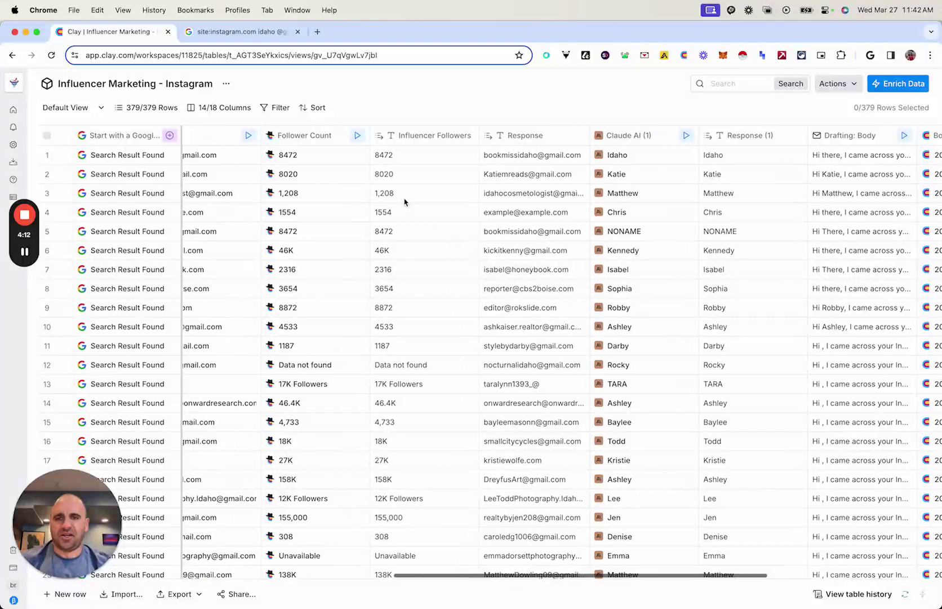
{"action": "scroll", "coordinate": [541, 161], "scroll_direction": "left", "scroll_amount": 3}
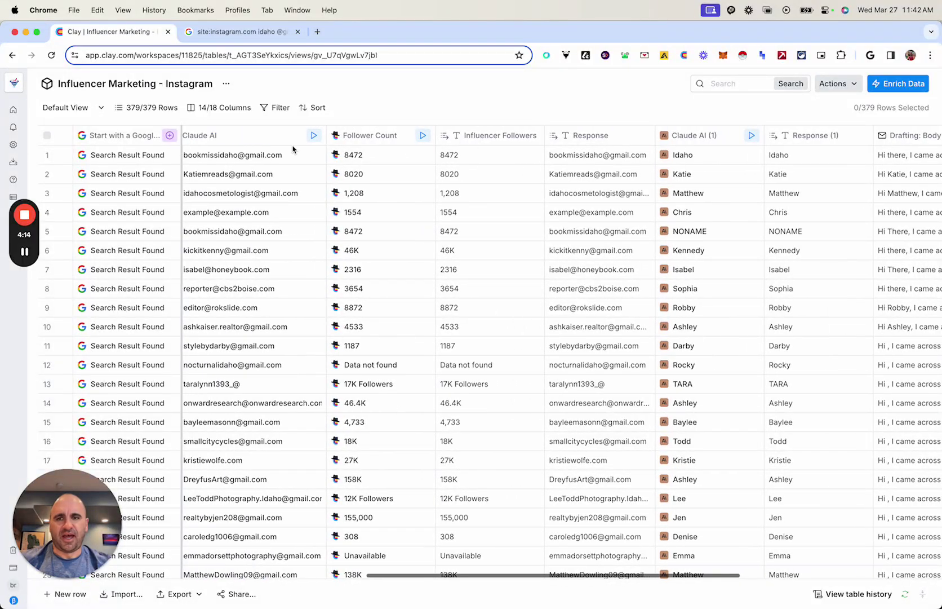
{"action": "scroll", "coordinate": [606, 190], "scroll_direction": "right", "scroll_amount": 3}
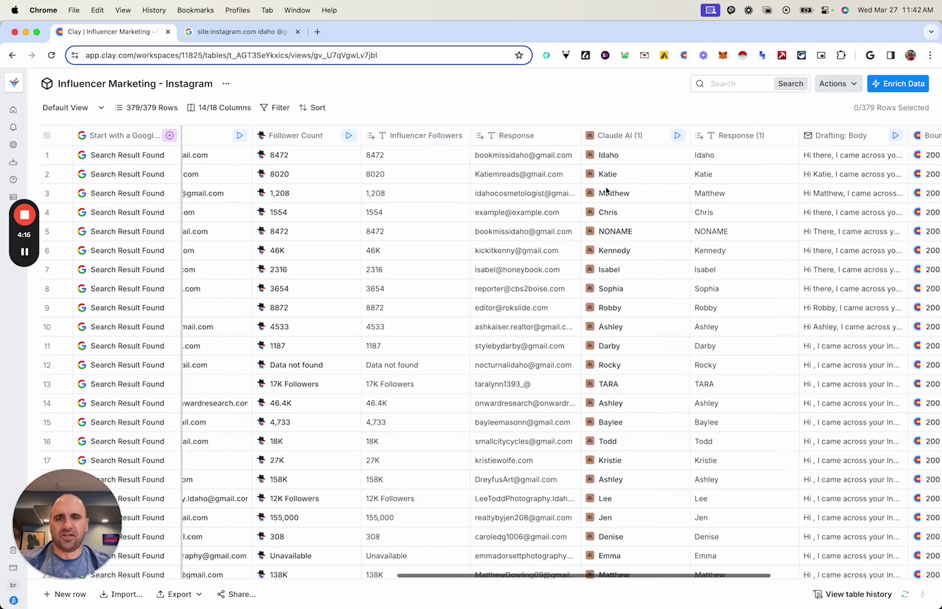
{"action": "scroll", "coordinate": [574, 163], "scroll_direction": "right", "scroll_amount": 10}
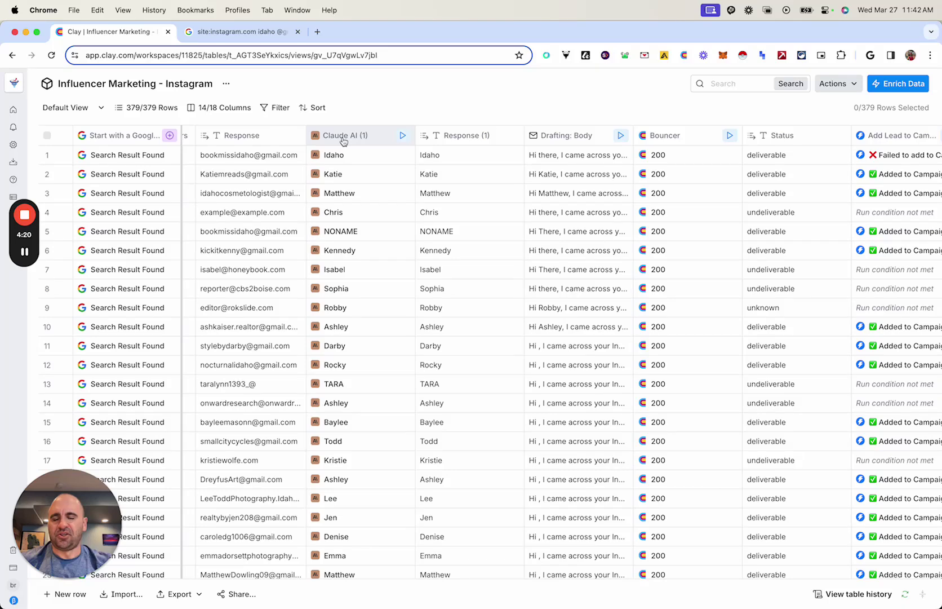
{"action": "left_click", "coordinate": [364, 146]}
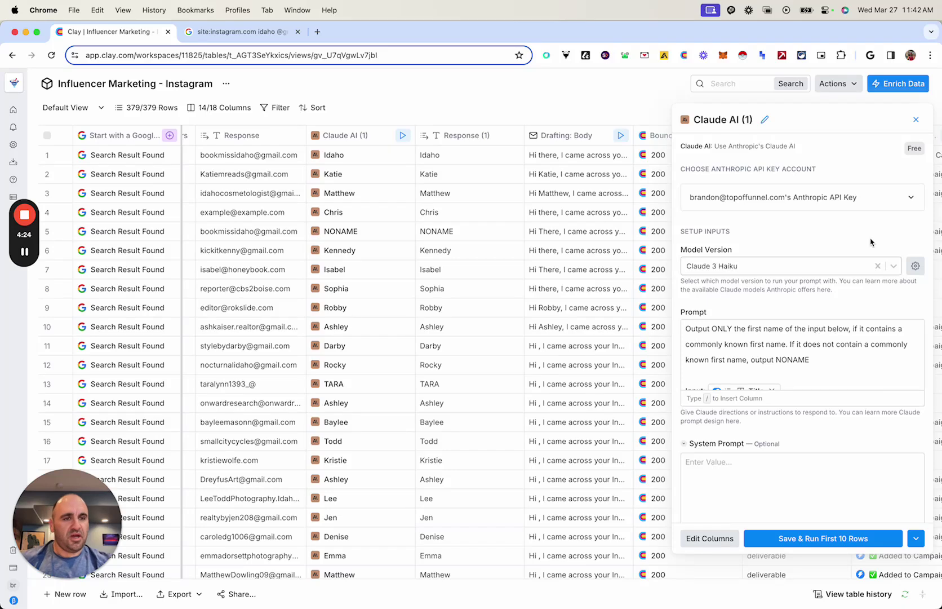
{"action": "left_click", "coordinate": [915, 119]}
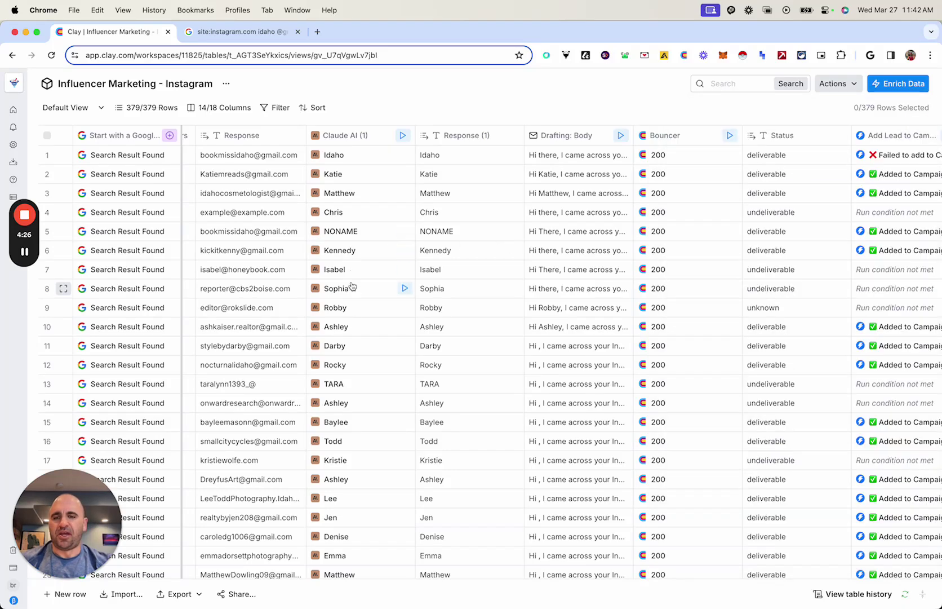
{"action": "scroll", "coordinate": [351, 286], "scroll_direction": "down", "scroll_amount": 5}
{"action": "scroll", "coordinate": [352, 286], "scroll_direction": "down", "scroll_amount": 3}
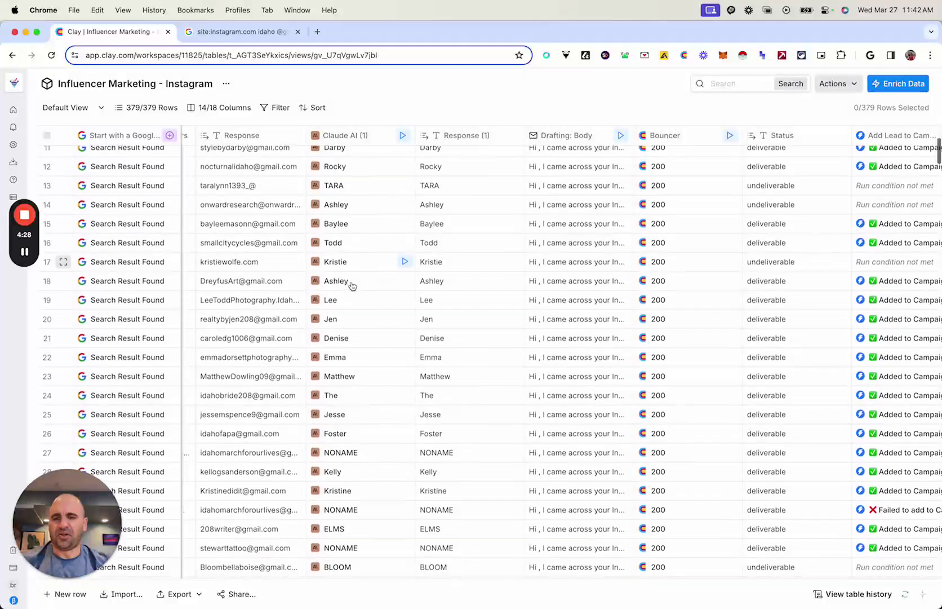
{"action": "scroll", "coordinate": [351, 286], "scroll_direction": "up", "scroll_amount": 8}
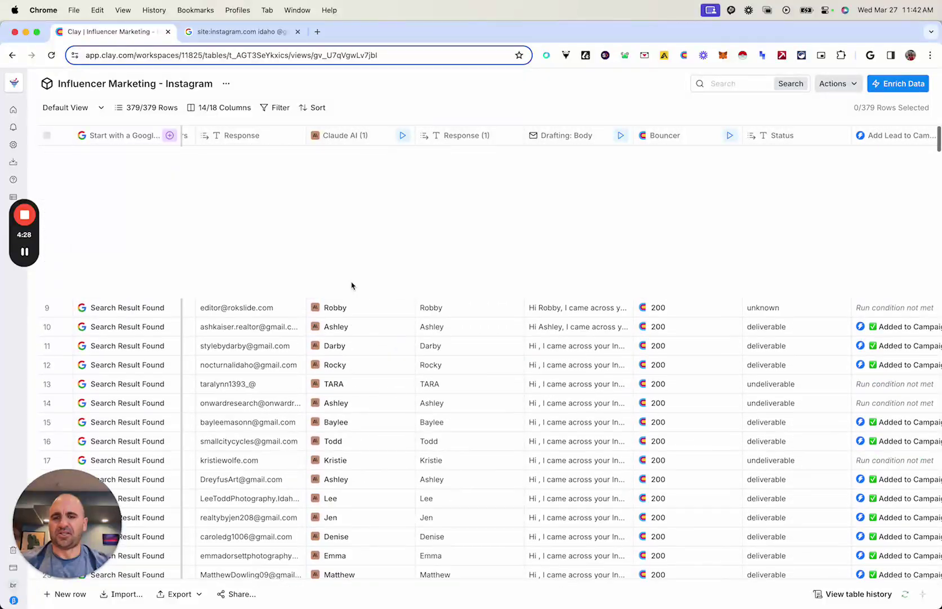
{"action": "left_click", "coordinate": [345, 136]}
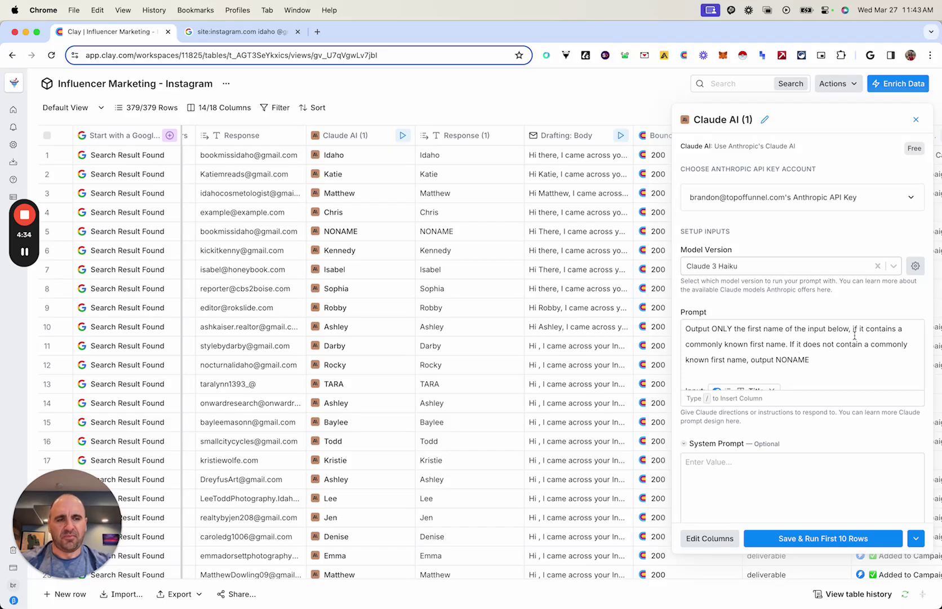
{"action": "left_click", "coordinate": [915, 119]}
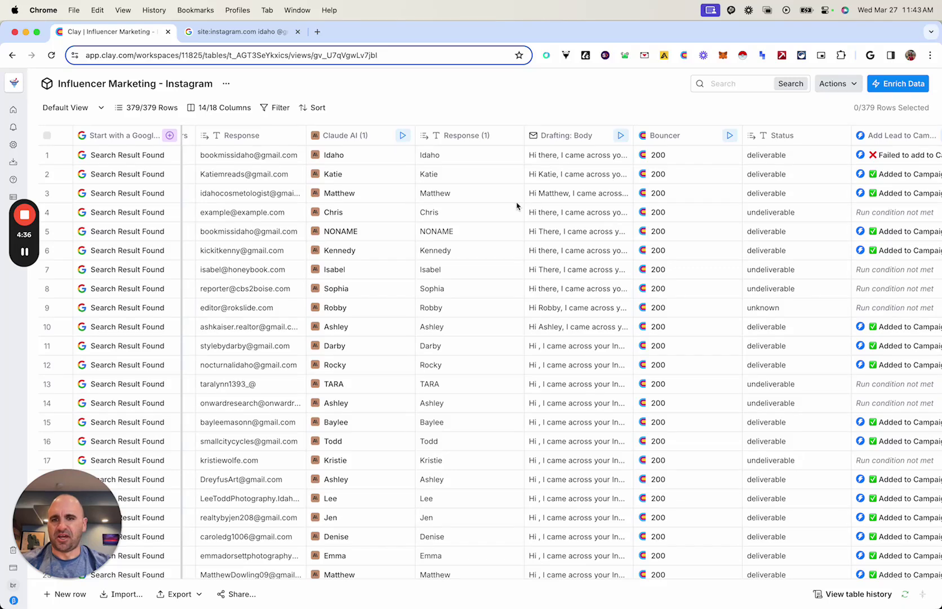
{"action": "scroll", "coordinate": [517, 205], "scroll_direction": "left", "scroll_amount": 3}
{"action": "scroll", "coordinate": [518, 205], "scroll_direction": "left", "scroll_amount": 2}
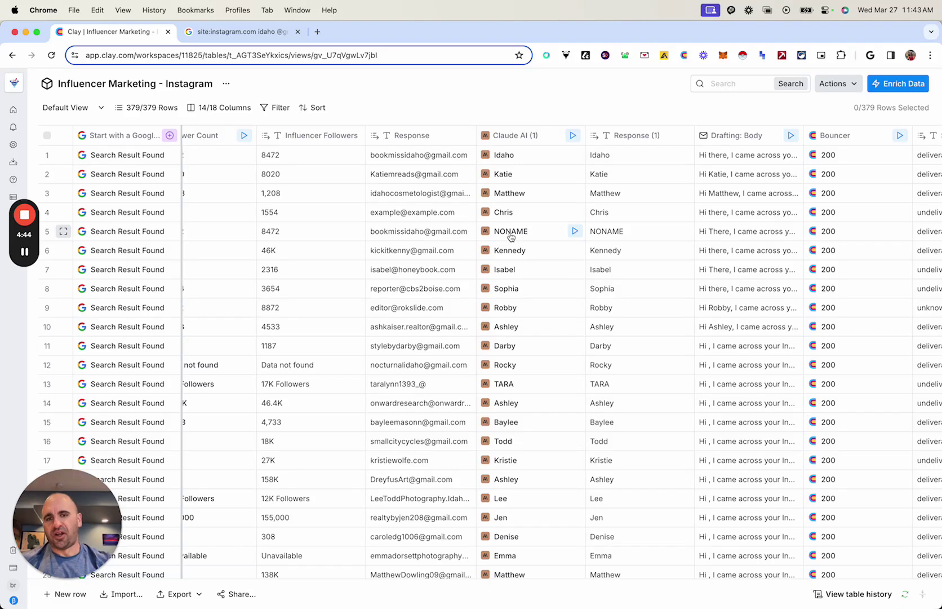
{"action": "scroll", "coordinate": [518, 364], "scroll_direction": "down", "scroll_amount": 1}
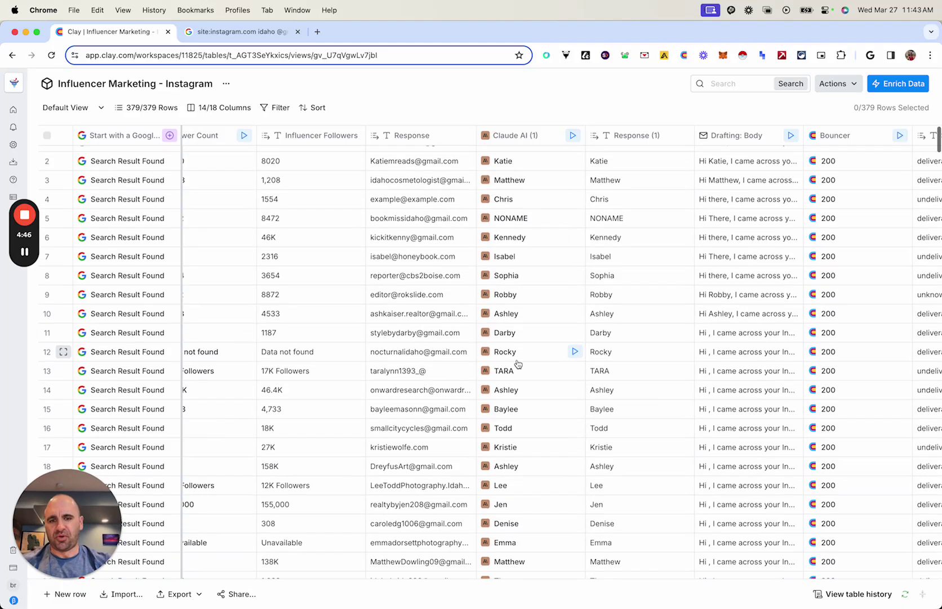
{"action": "scroll", "coordinate": [518, 363], "scroll_direction": "down", "scroll_amount": 10}
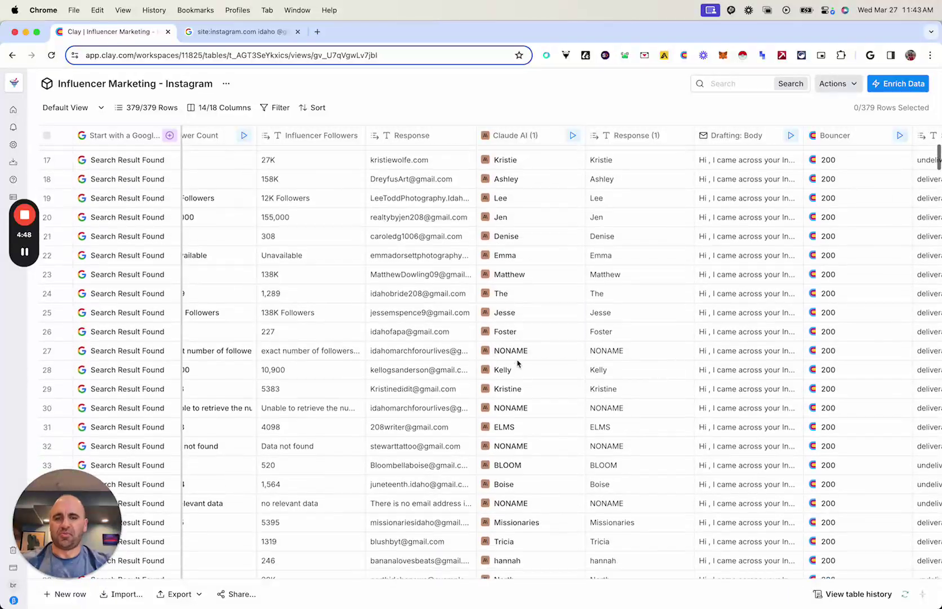
{"action": "scroll", "coordinate": [518, 363], "scroll_direction": "down", "scroll_amount": 2}
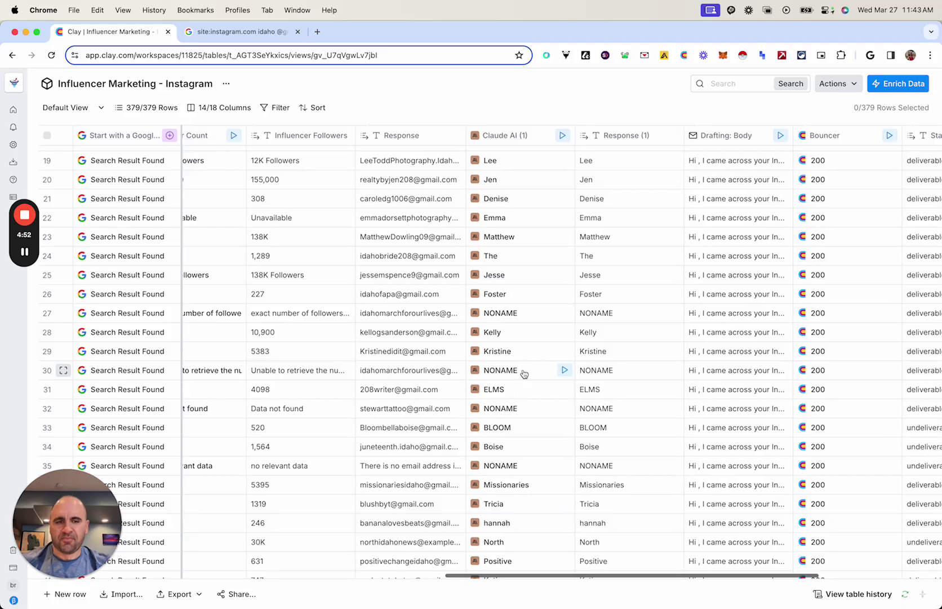
{"action": "scroll", "coordinate": [523, 370], "scroll_direction": "right", "scroll_amount": 5}
{"action": "scroll", "coordinate": [523, 338], "scroll_direction": "up", "scroll_amount": 10}
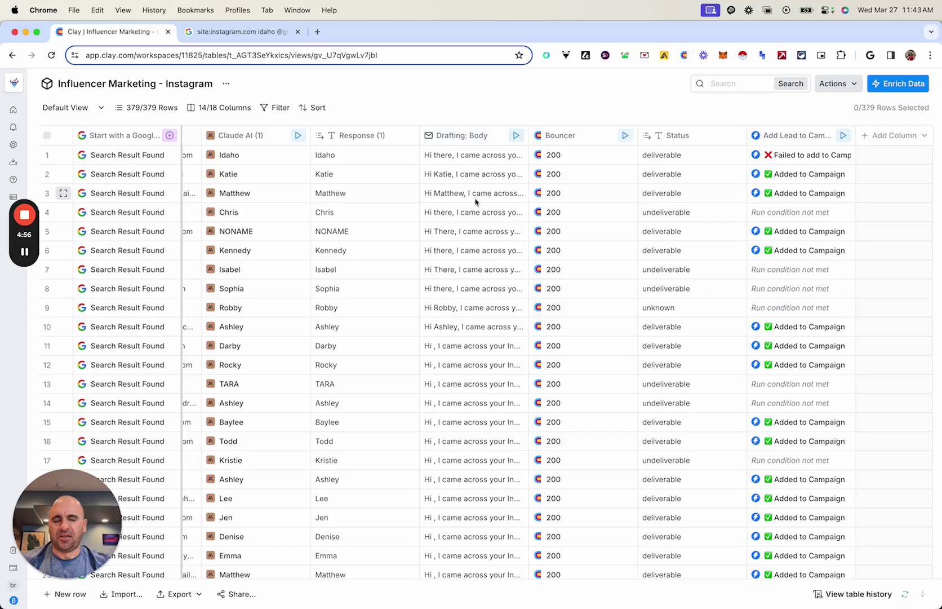
{"action": "left_click", "coordinate": [837, 84]}
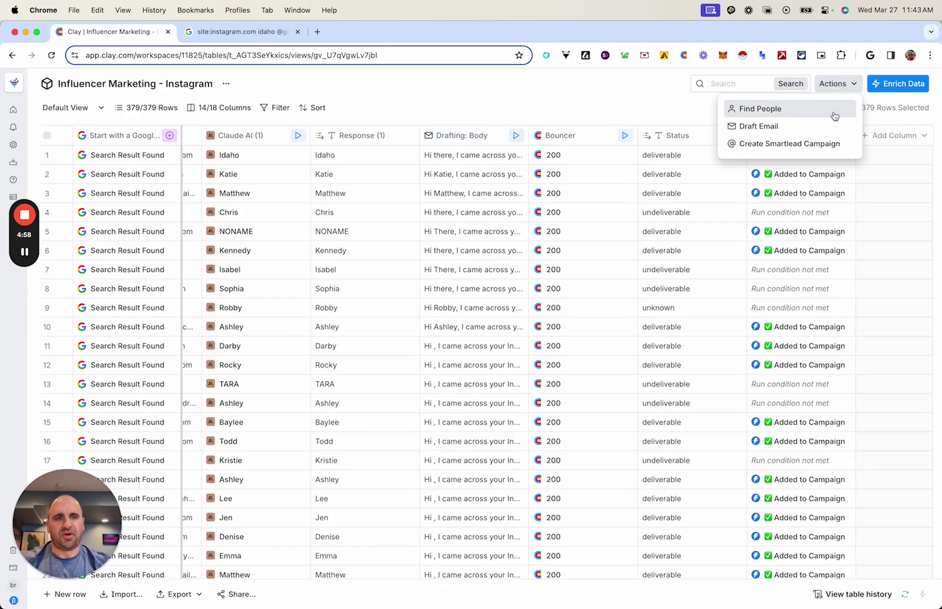
{"action": "left_click", "coordinate": [568, 84]}
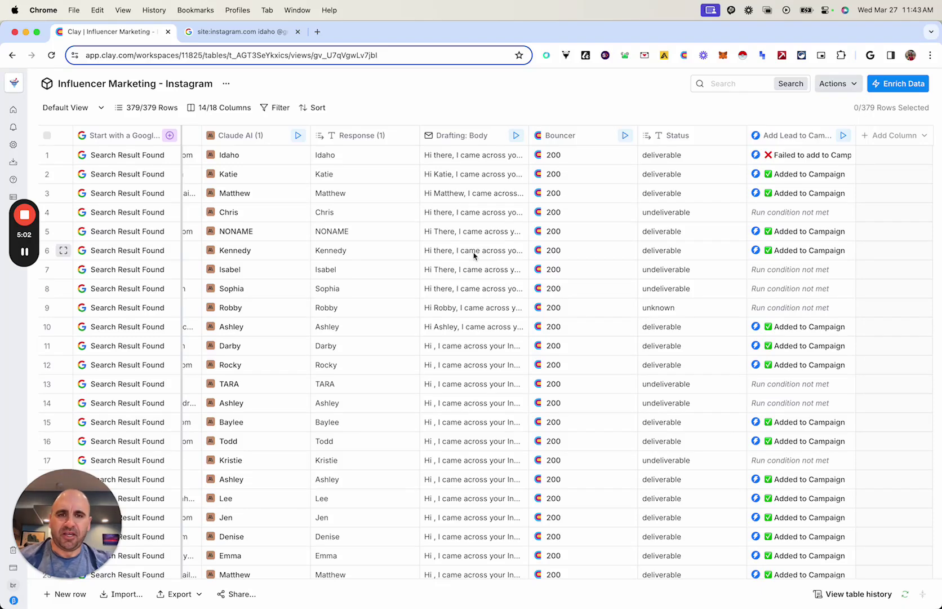
{"action": "scroll", "coordinate": [473, 253], "scroll_direction": "right", "scroll_amount": 1}
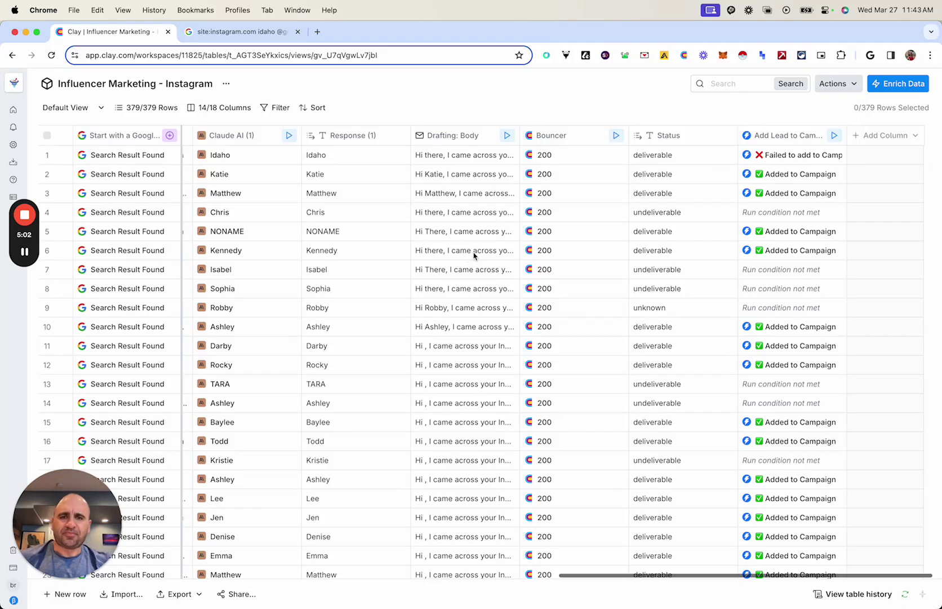
{"action": "left_click", "coordinate": [563, 135]}
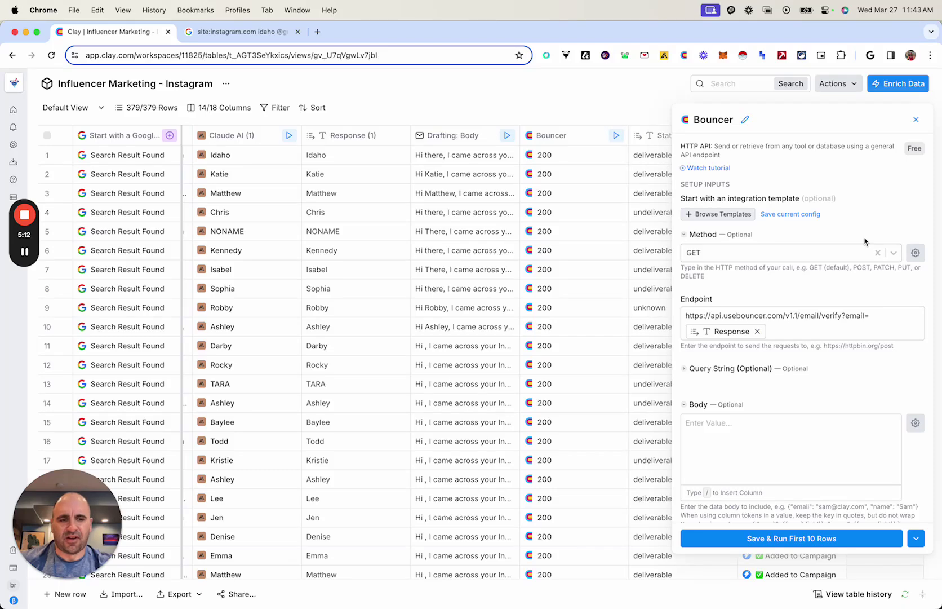
{"action": "left_click", "coordinate": [916, 119]}
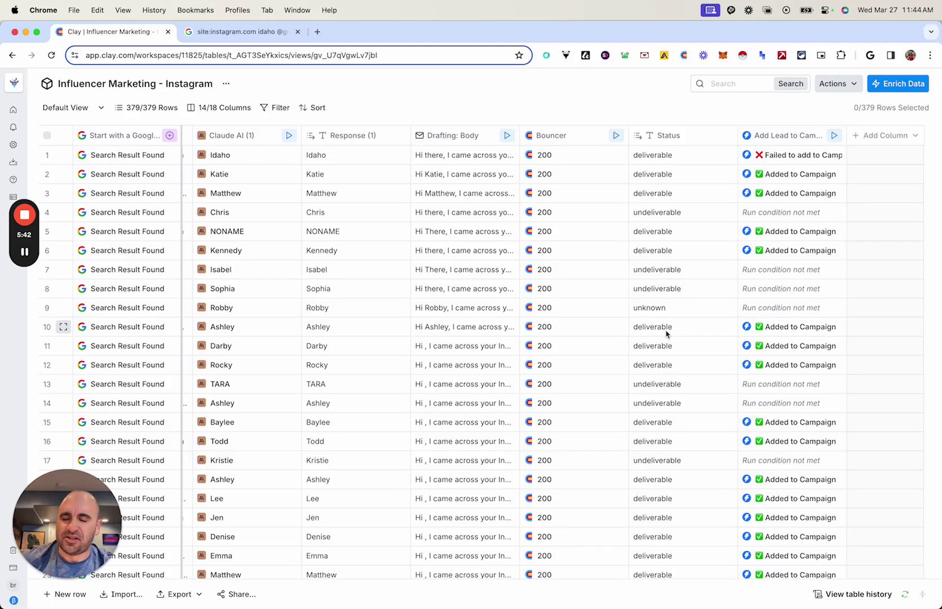
{"action": "scroll", "coordinate": [666, 333], "scroll_direction": "left", "scroll_amount": 15}
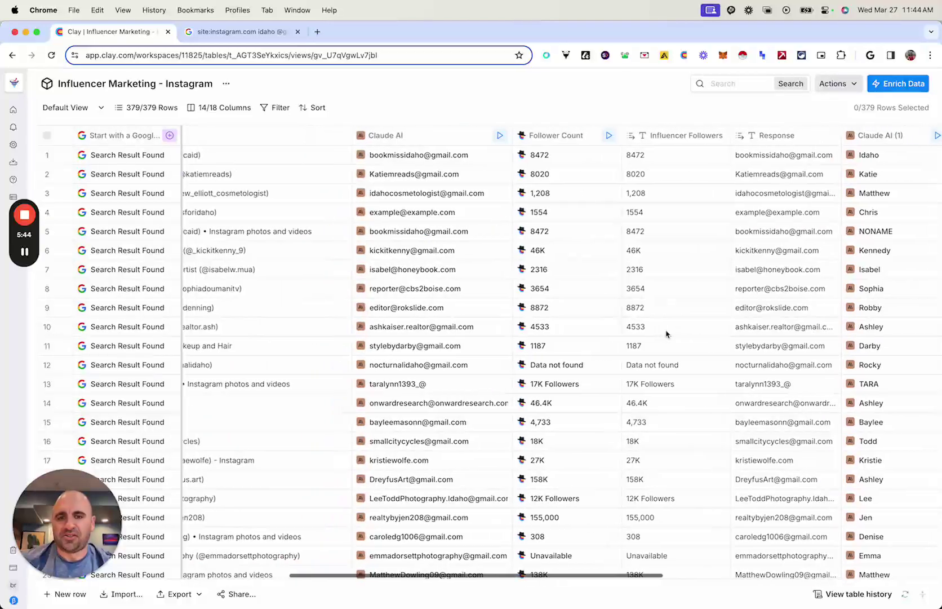
{"action": "scroll", "coordinate": [666, 334], "scroll_direction": "left", "scroll_amount": 1}
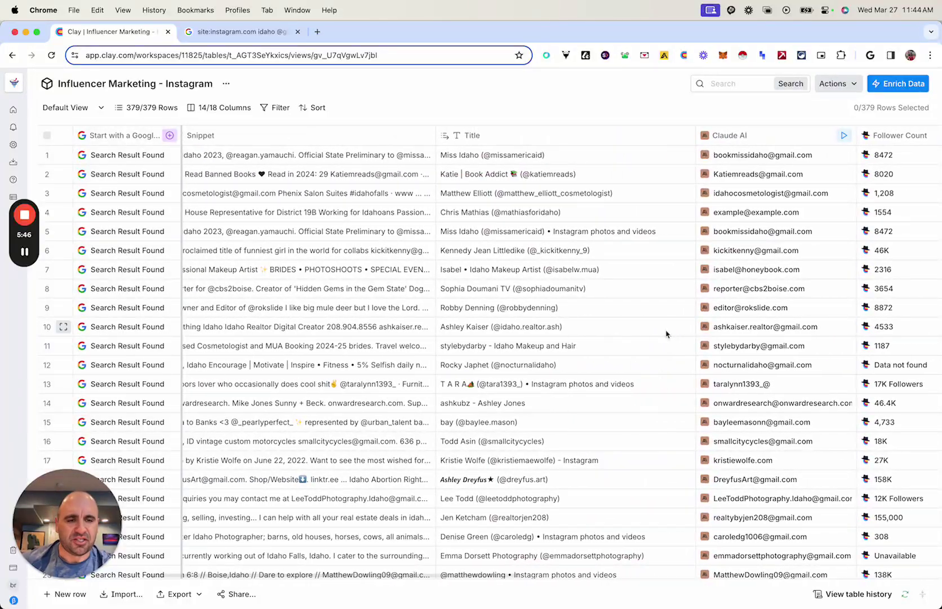